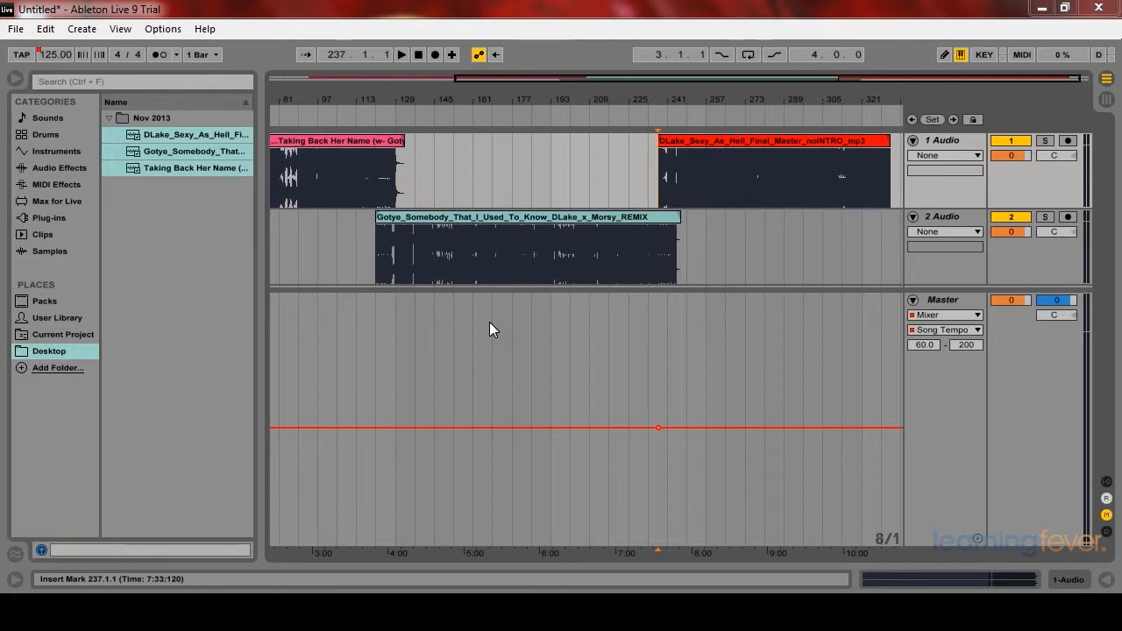
Step: Browse the Audio Effects category of the browser
click(43, 166)
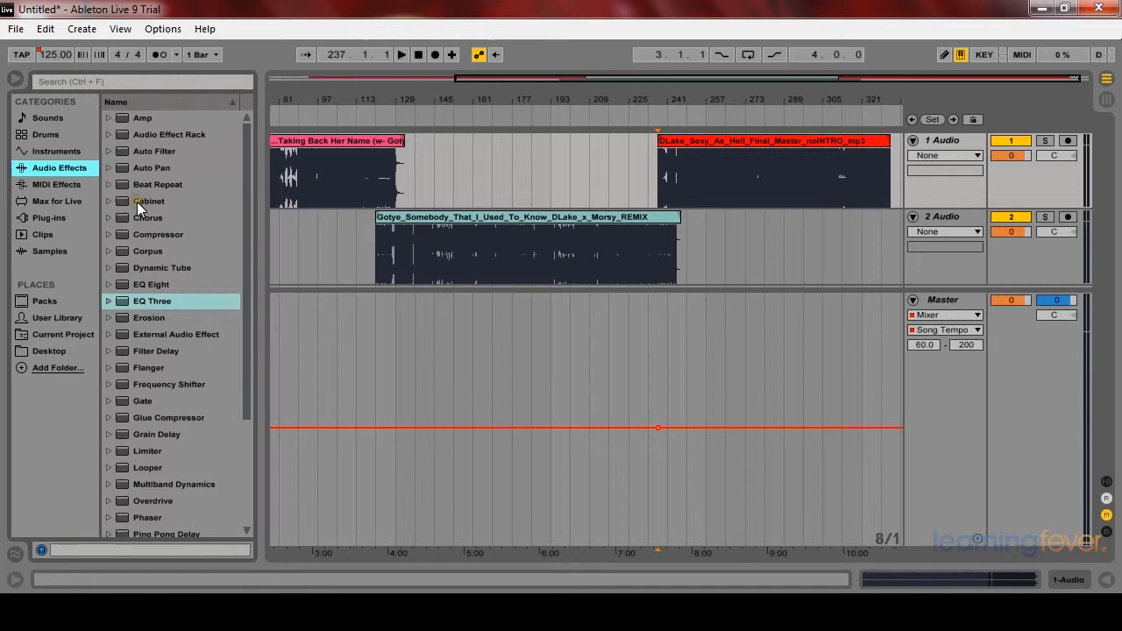
click(145, 154)
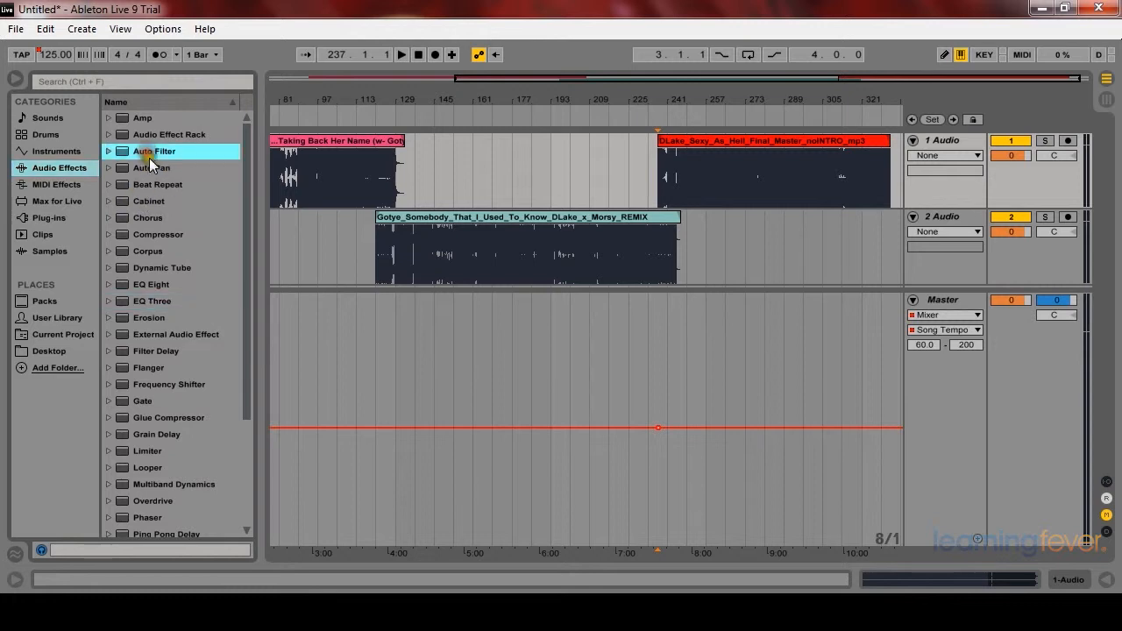
click(158, 286)
click(158, 295)
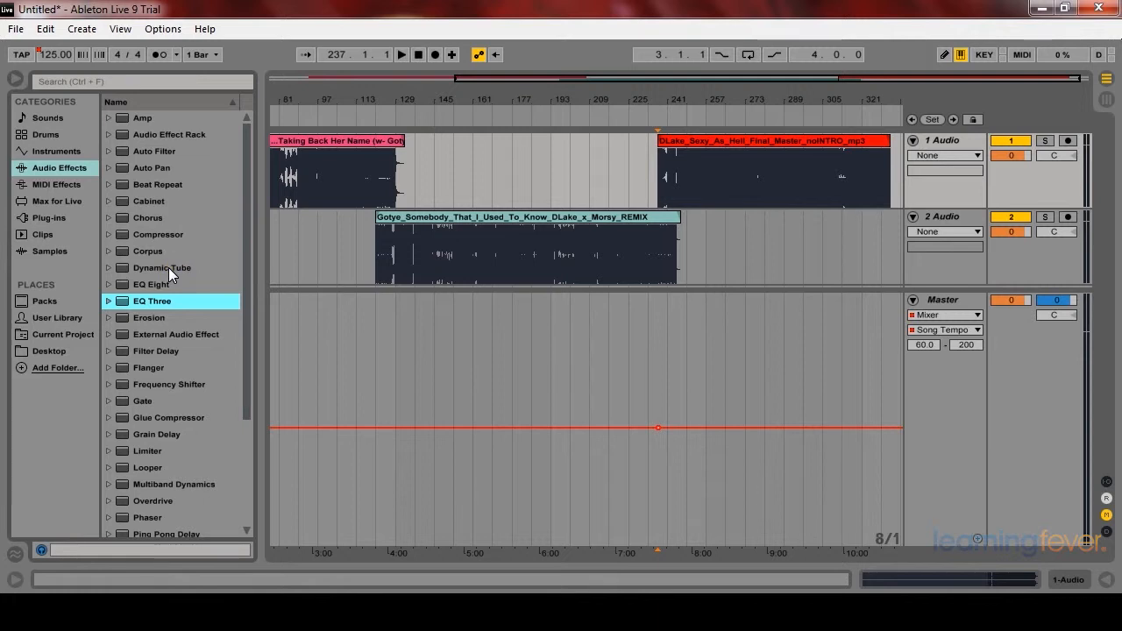
Step: Show the Mixer Track Volume automation envelope for the second audio track
click(316, 194)
click(926, 145)
click(912, 217)
click(912, 216)
click(933, 231)
click(934, 268)
click(940, 246)
click(914, 240)
Step: Try adding breakpoints on the second track's volume envelope, then remove them again
click(379, 235)
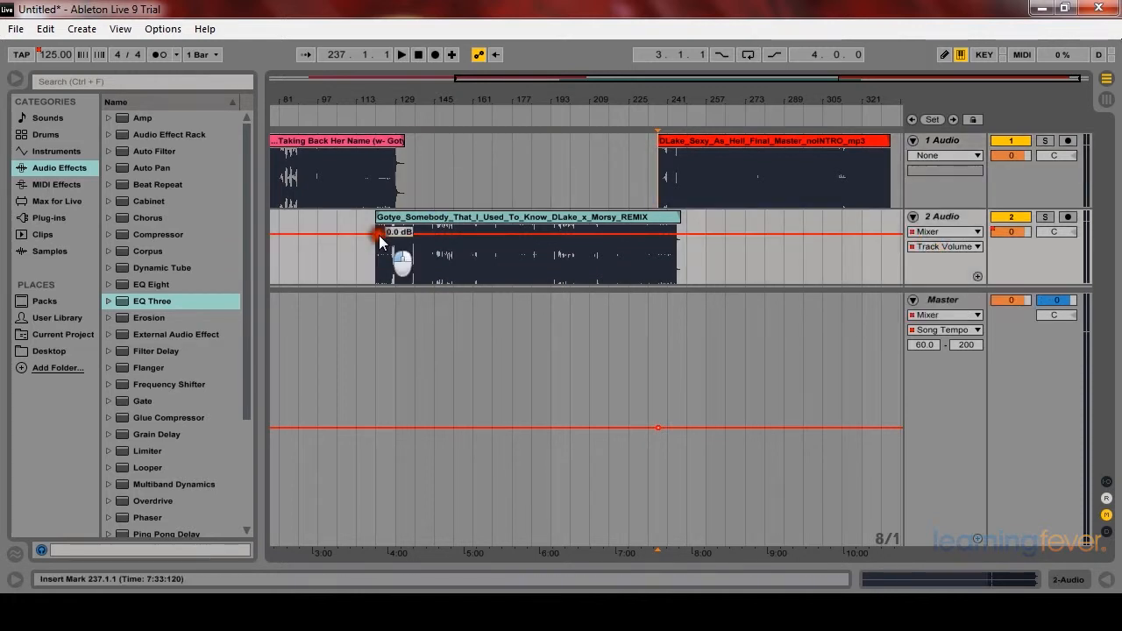
mouse_move(422, 233)
mouse_down()
mouse_move(422, 243)
mouse_move(425, 233)
mouse_up()
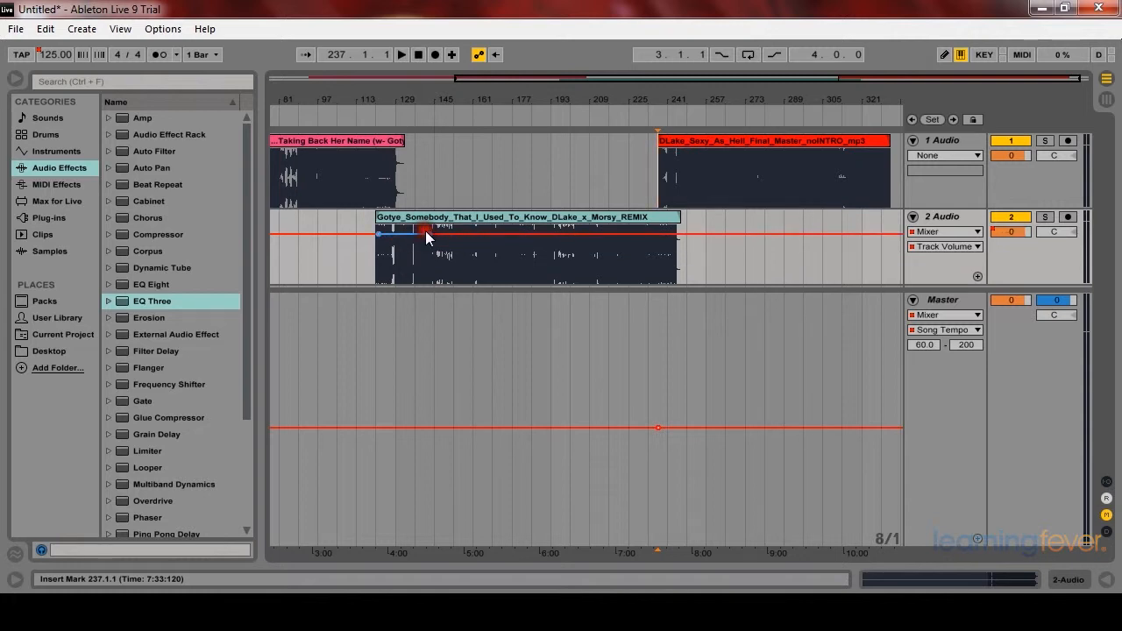
click(395, 233)
click(379, 233)
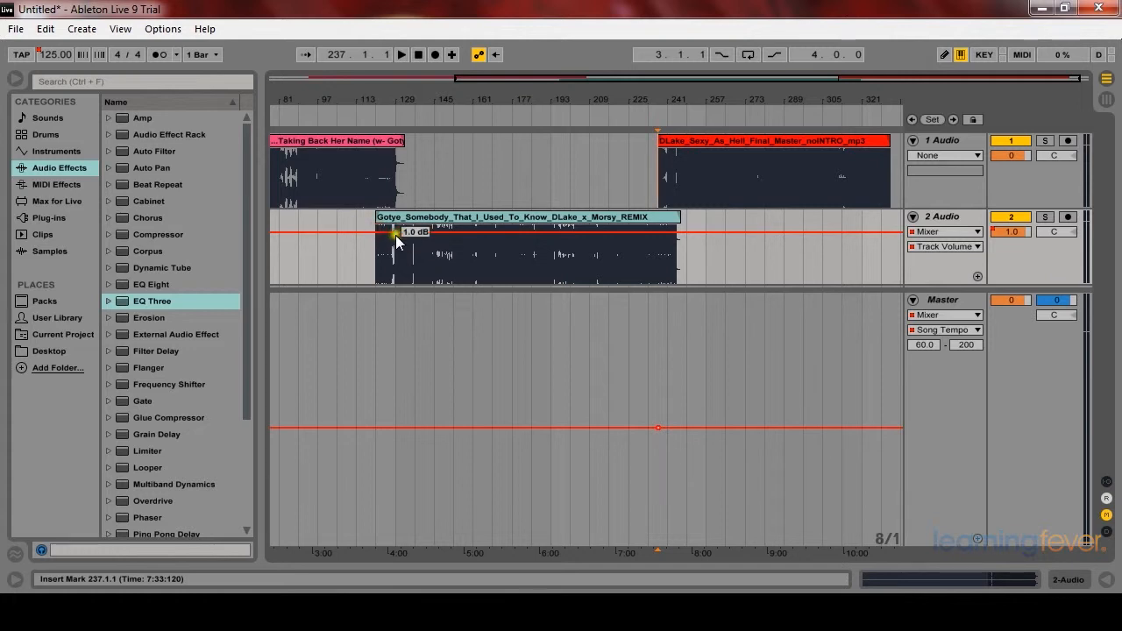
drag(395, 233, 394, 234)
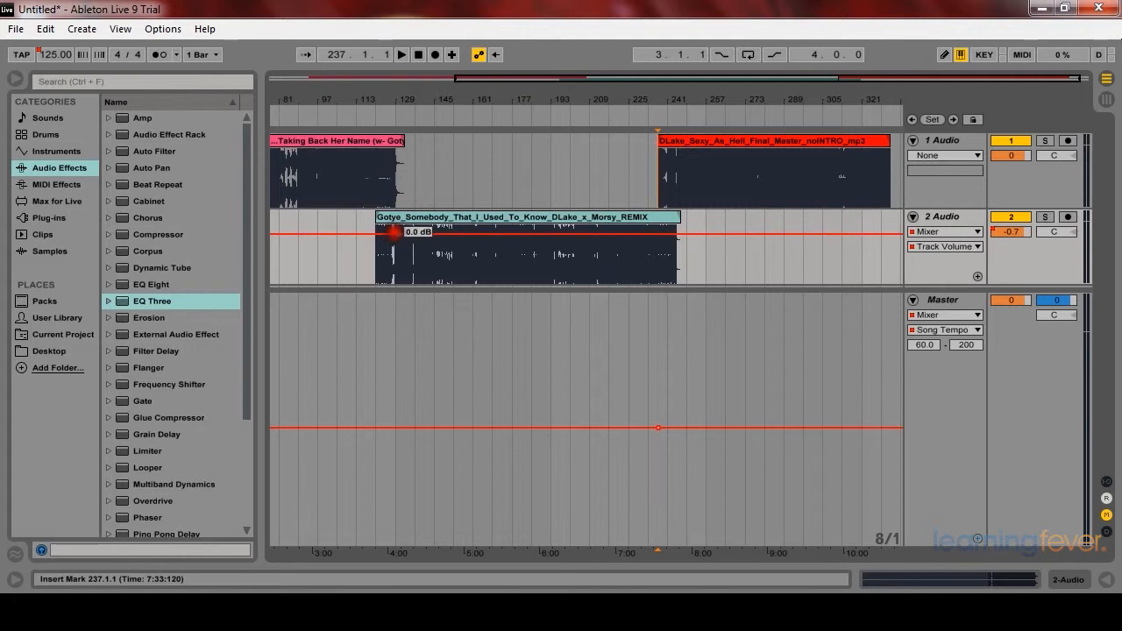
click(397, 232)
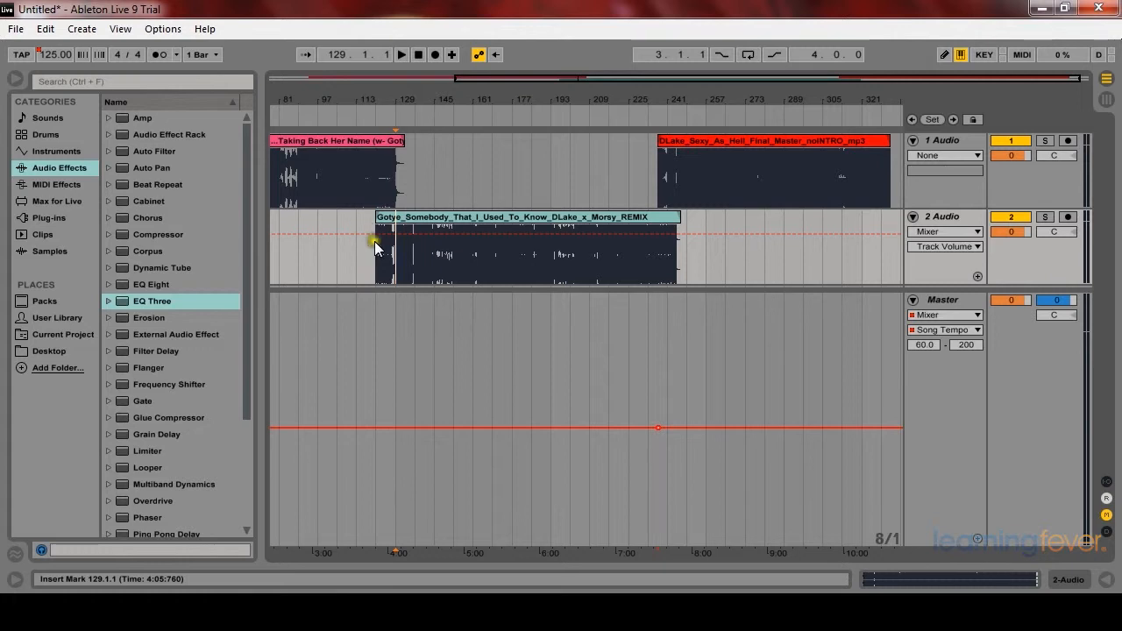
Step: Add an EQ Three effect to the first audio track
click(373, 177)
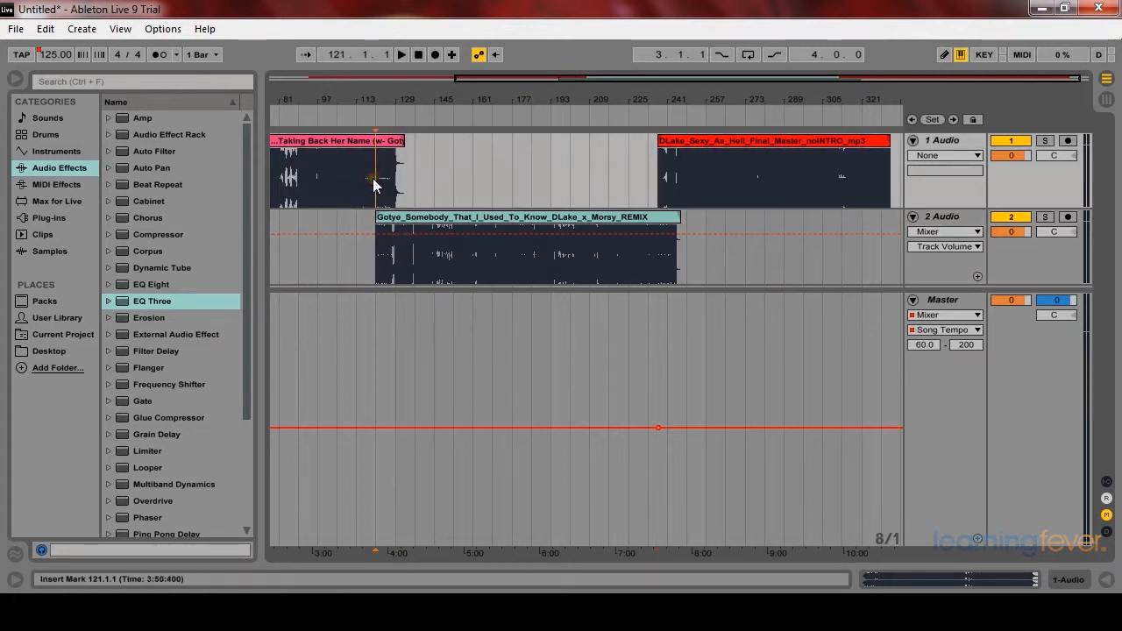
key(plus)
key(plus)
key(plus)
key(plus)
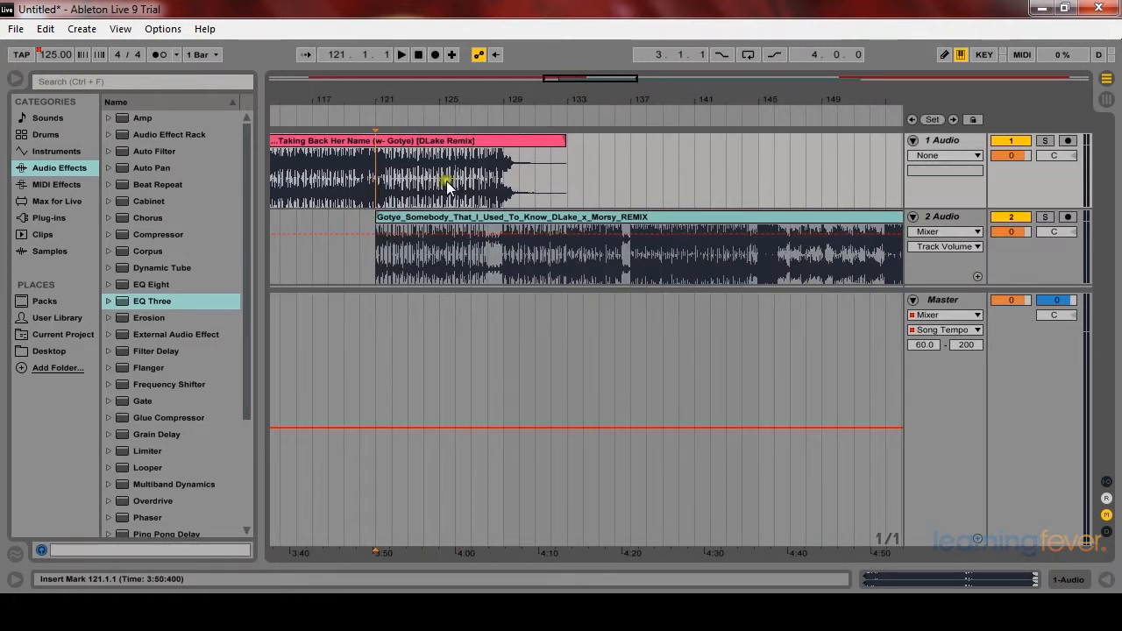
drag(151, 301, 430, 181)
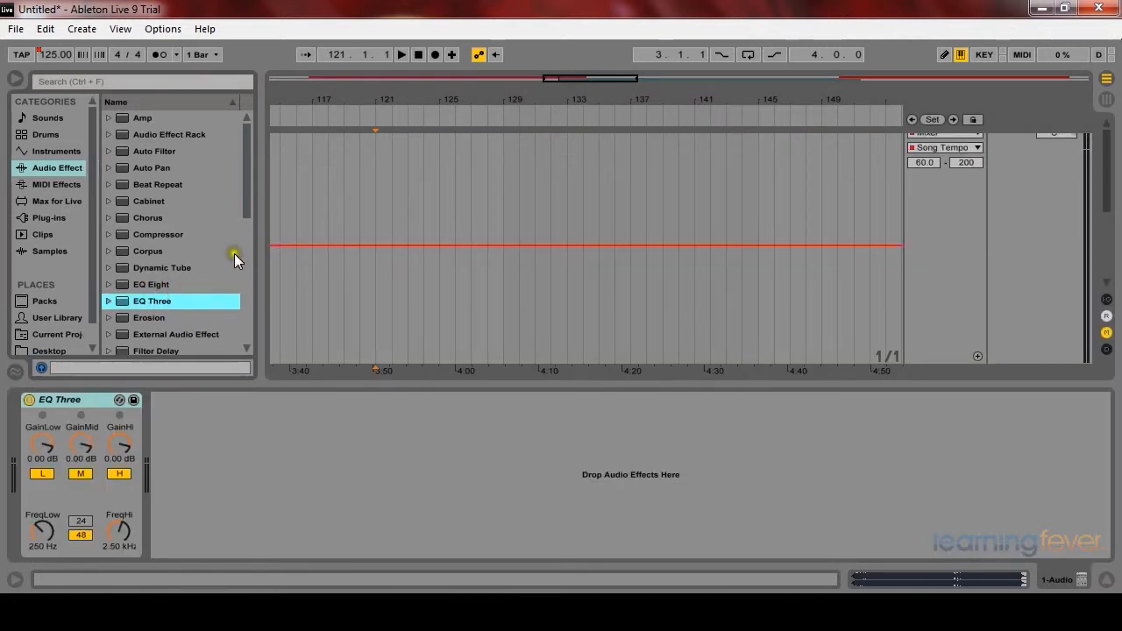
Step: Add an EQ Three effect to the second audio track and collapse the Master track
click(1103, 582)
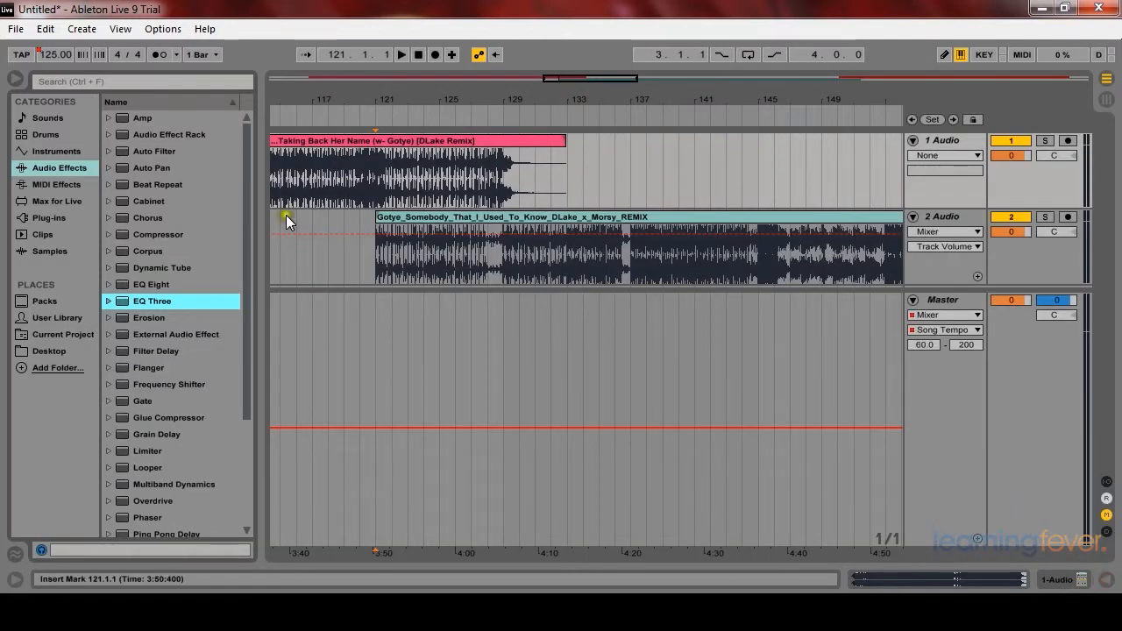
drag(165, 302, 503, 245)
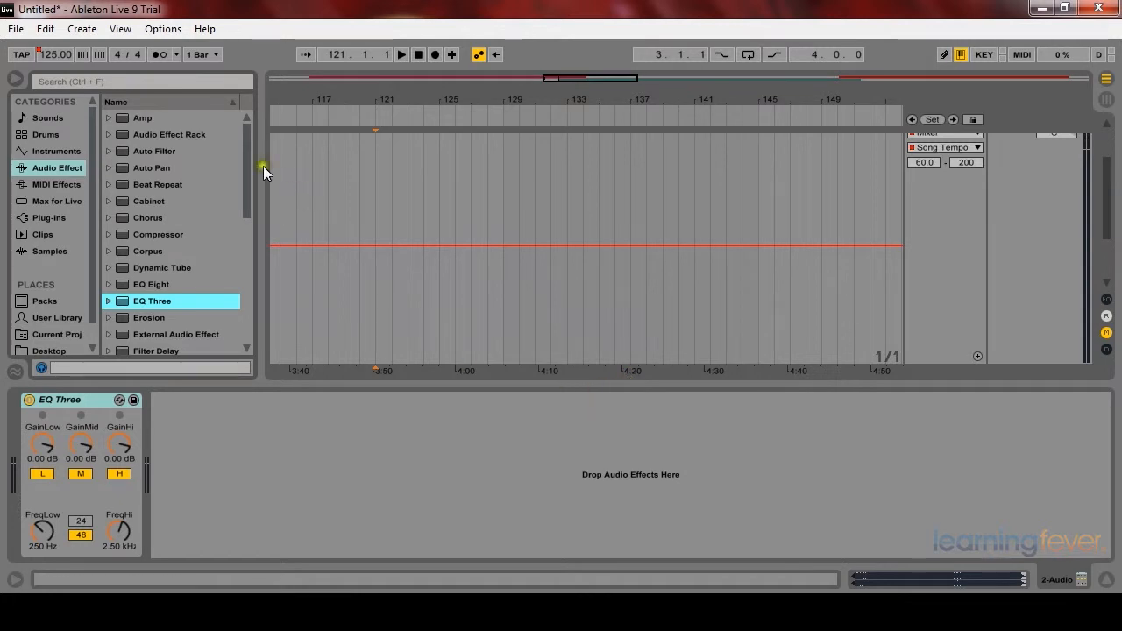
click(1107, 579)
drag(932, 293, 955, 500)
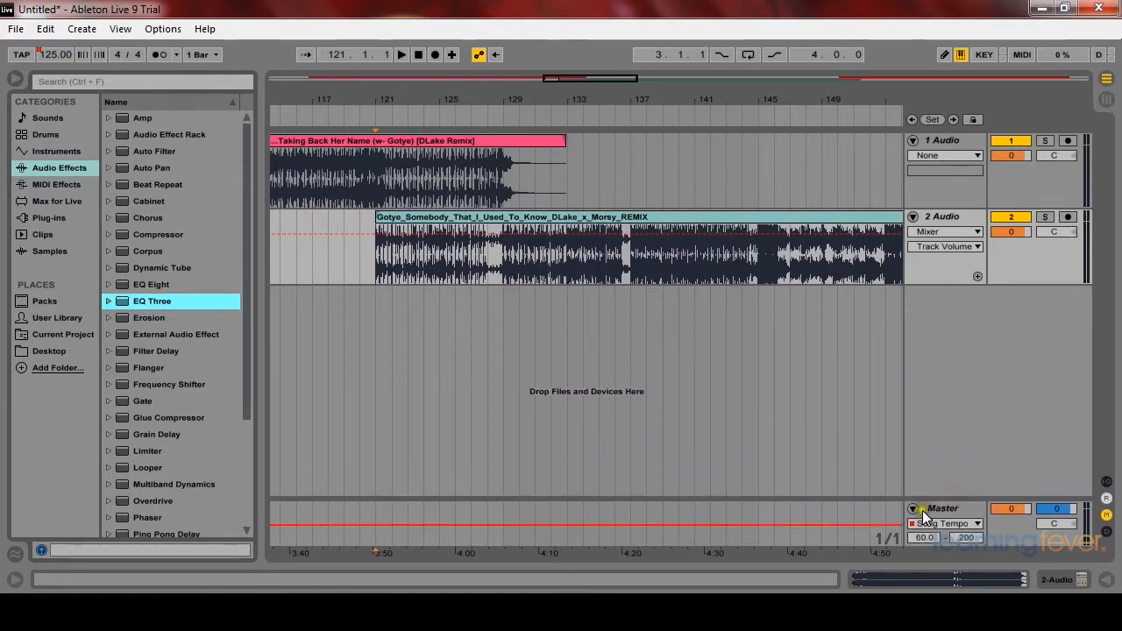
click(912, 507)
Step: Add Auto Filter to both audio tracks and open its cutoff to 19.9 kHz
drag(136, 152, 453, 167)
drag(140, 150, 485, 266)
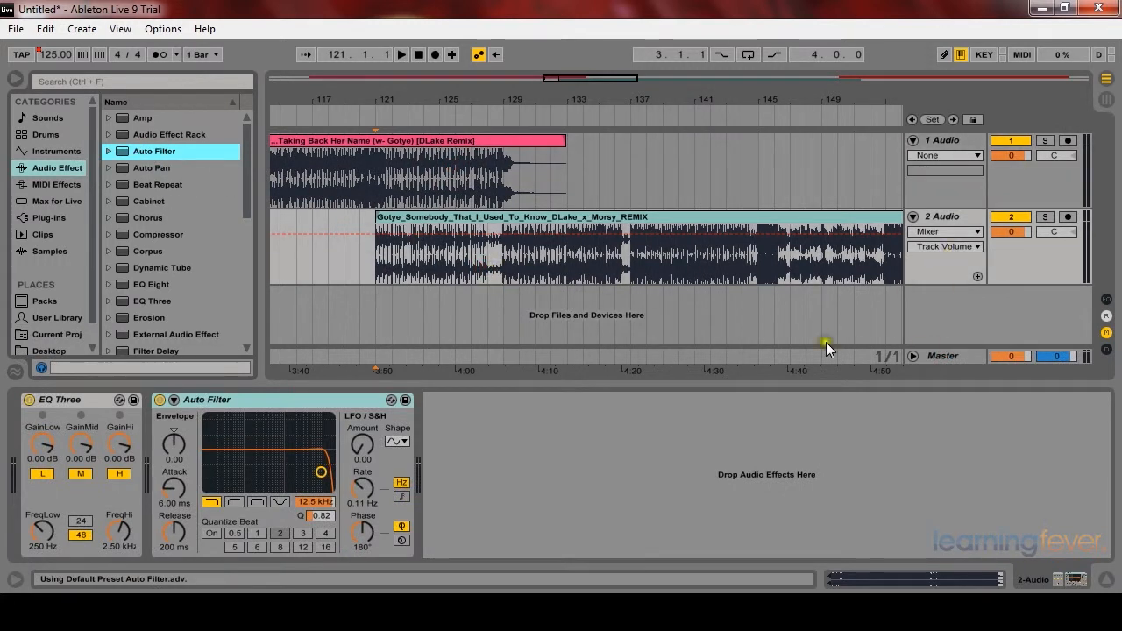
drag(321, 472, 330, 475)
click(943, 138)
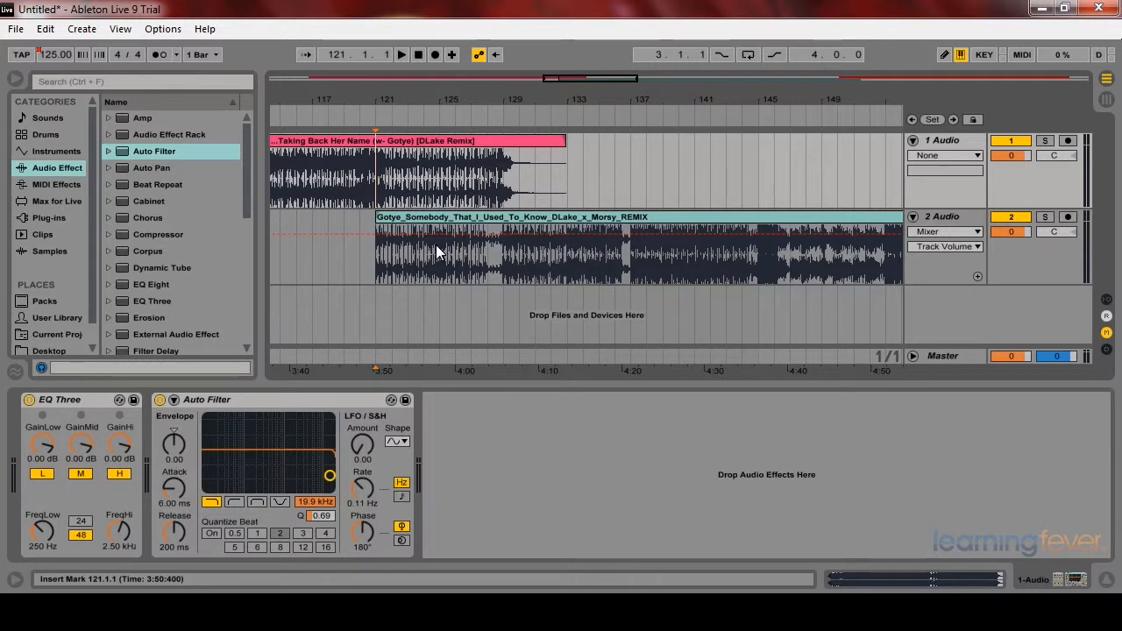
Step: Play the first track from around bar 116 to audition the effects, then stop playback
click(297, 167)
key(space)
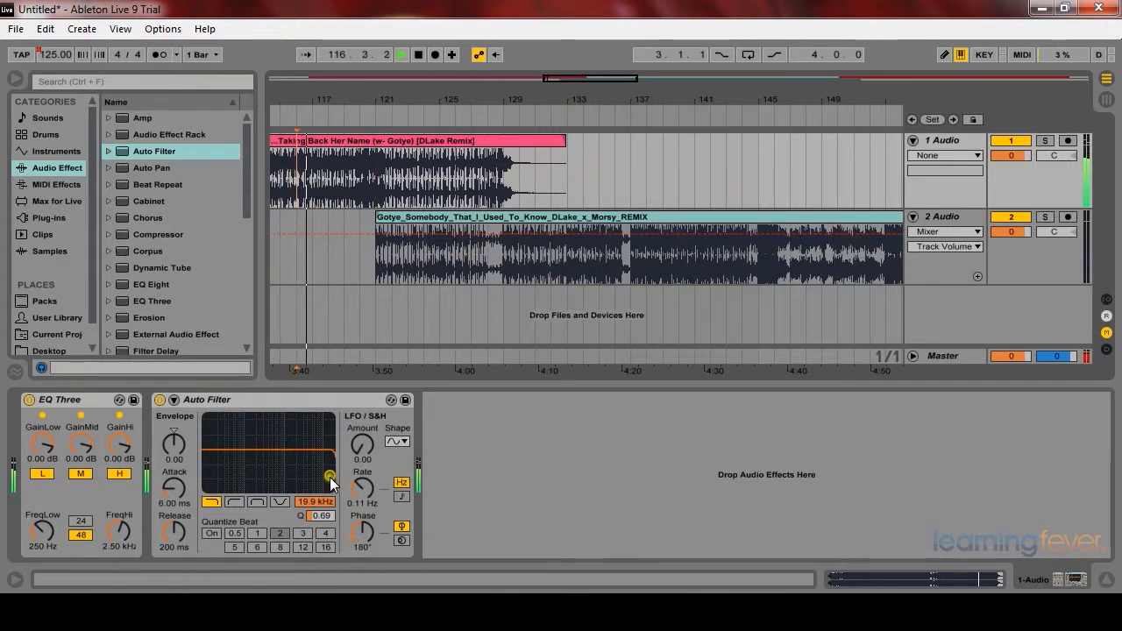
mouse_move(329, 476)
mouse_down()
mouse_move(331, 458)
mouse_move(310, 435)
mouse_move(249, 431)
mouse_move(326, 429)
mouse_move(233, 452)
mouse_move(330, 462)
mouse_move(330, 473)
mouse_up()
key(space)
click(301, 175)
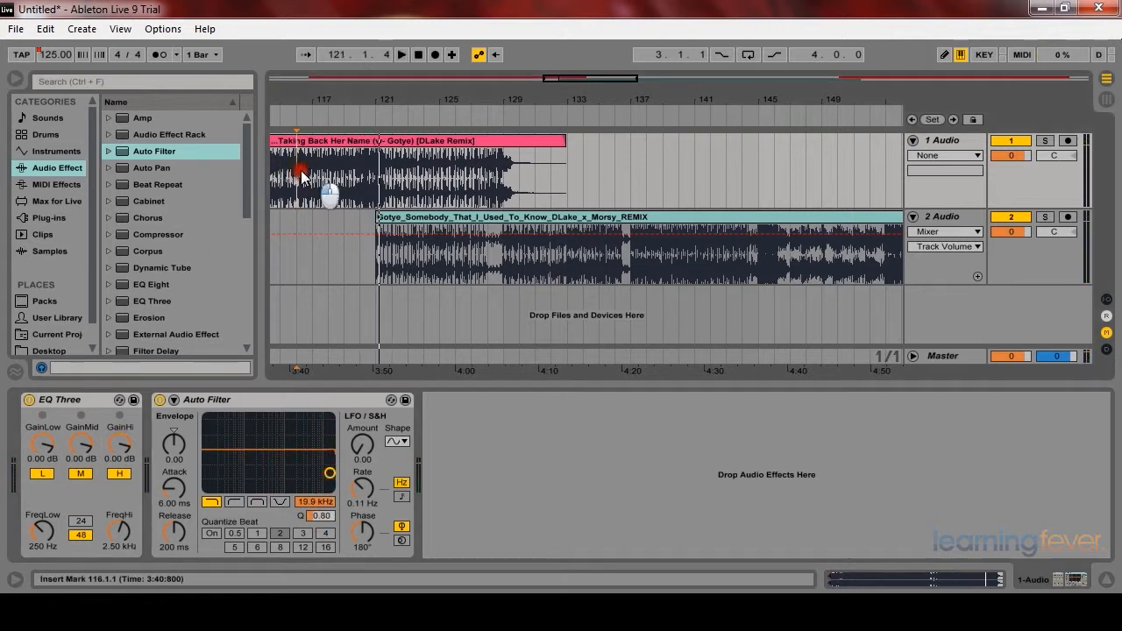
Step: Turn down the first track's EQ Three low gain while playing, then reset it to 0 dB
drag(42, 446, 43, 456)
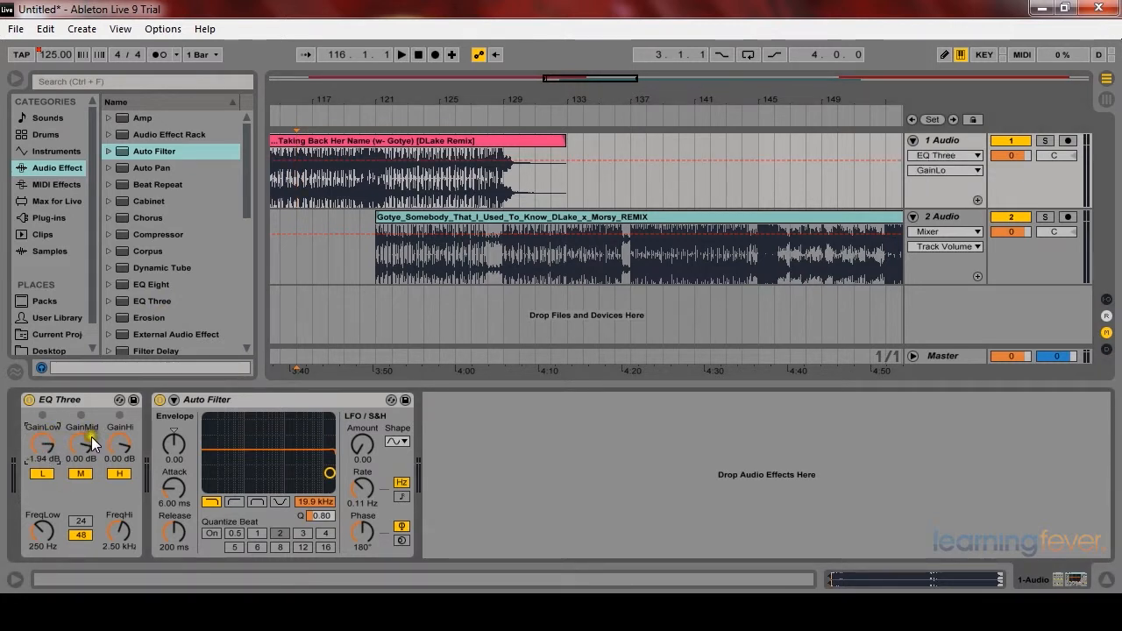
key(space)
drag(43, 438, 43, 462)
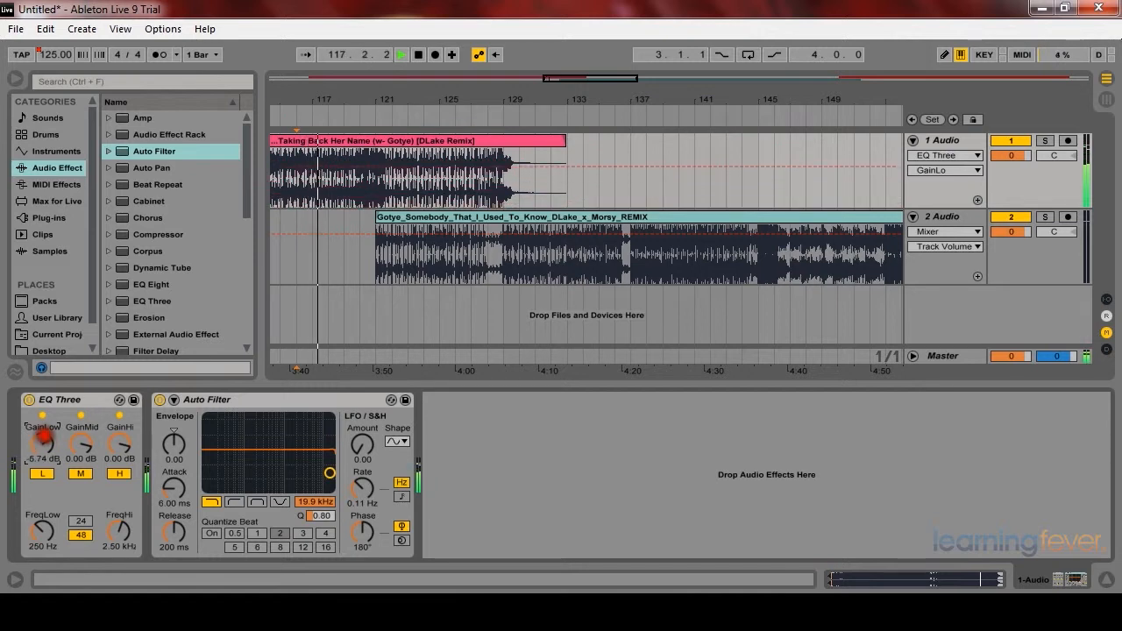
click(48, 456)
text(0)
key(Return)
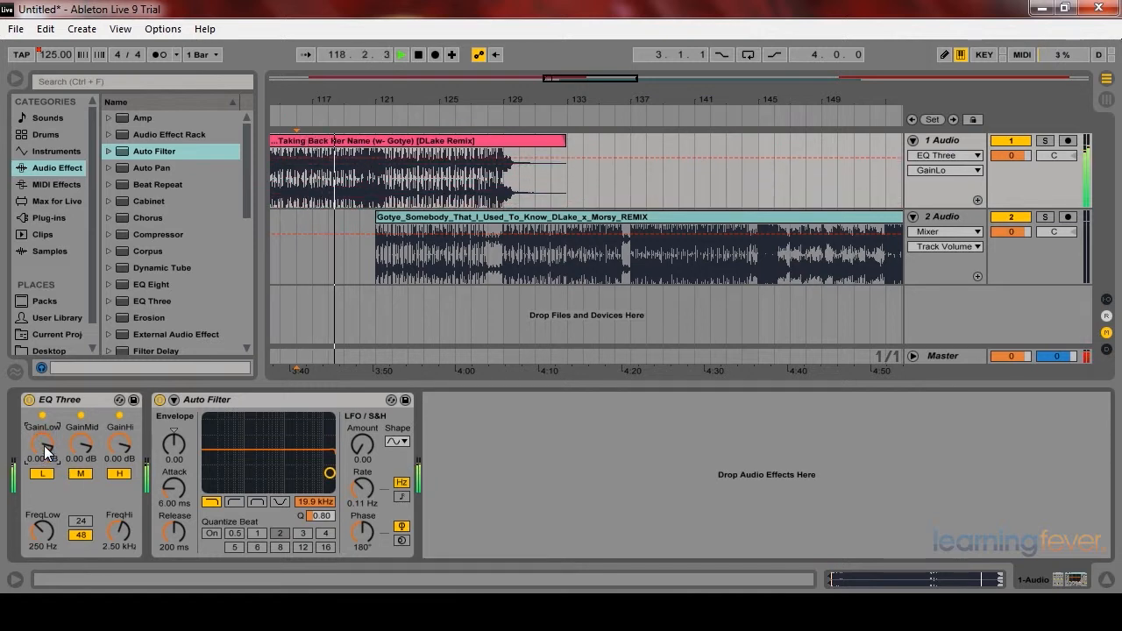
mouse_move(81, 444)
mouse_down()
mouse_move(81, 482)
mouse_move(80, 447)
mouse_move(111, 452)
mouse_move(111, 478)
mouse_move(125, 455)
mouse_move(84, 453)
mouse_up()
click(313, 182)
key(space)
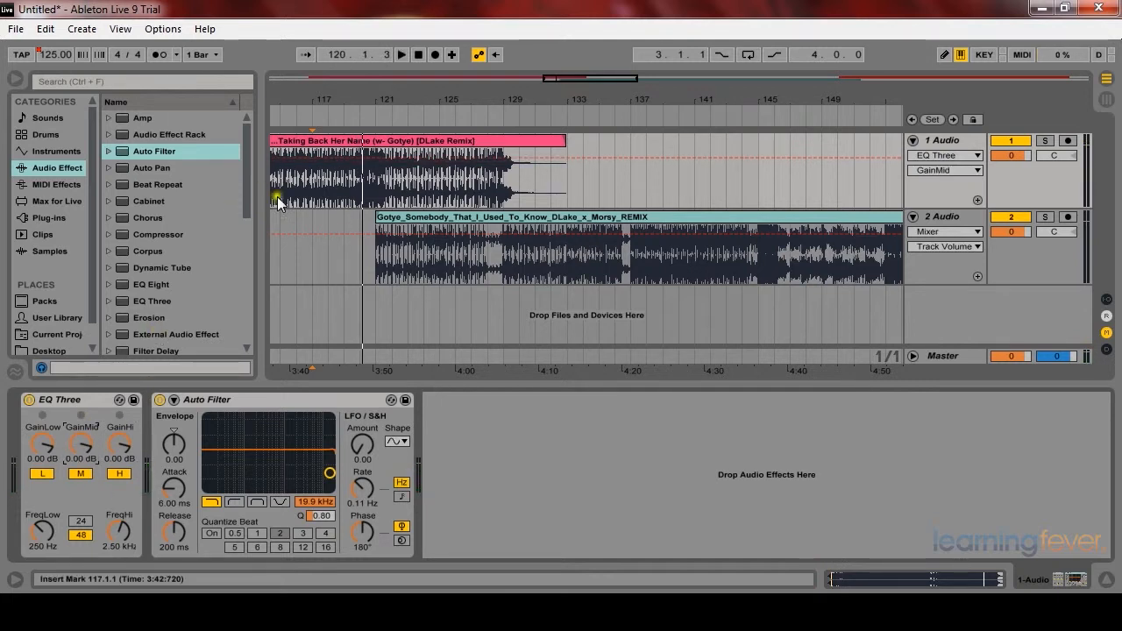
click(376, 172)
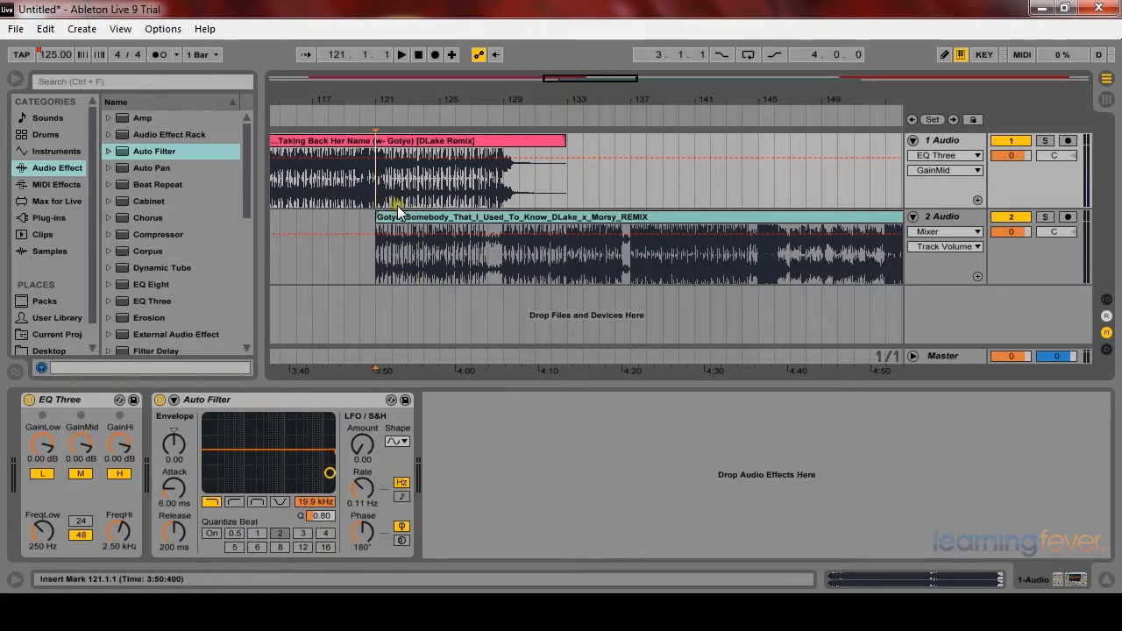
click(340, 167)
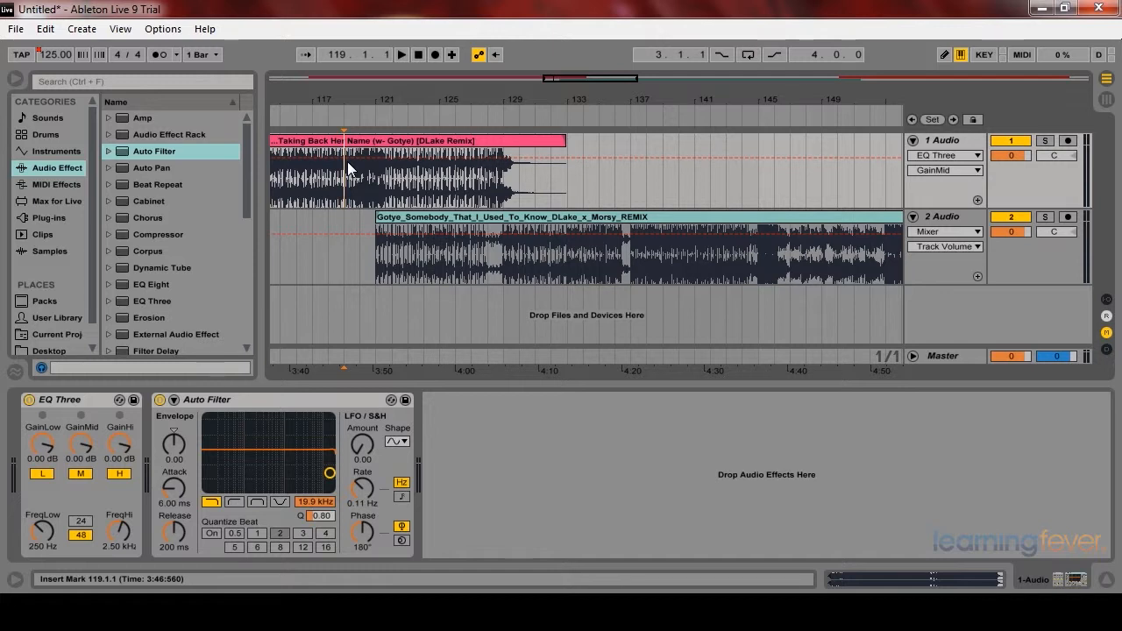
click(377, 192)
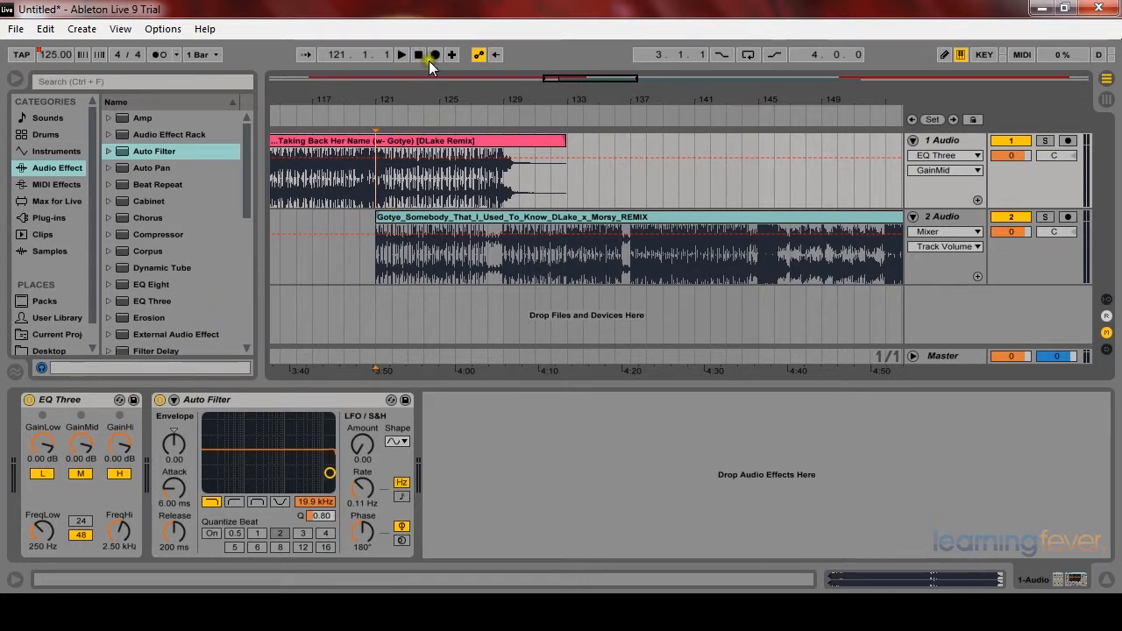
Step: Set the first track's EQ Three low gain to about -0.66 dB and nudge the Auto Filter resonance to 0.83
drag(41, 443, 41, 474)
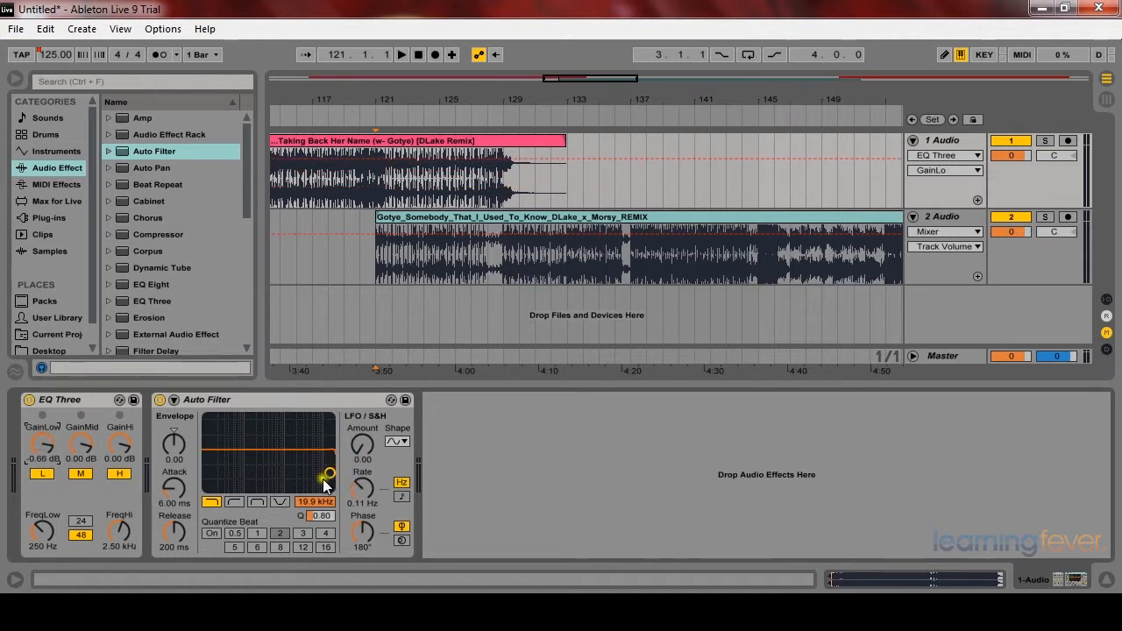
mouse_move(329, 473)
mouse_down()
mouse_move(320, 462)
mouse_move(330, 472)
mouse_up()
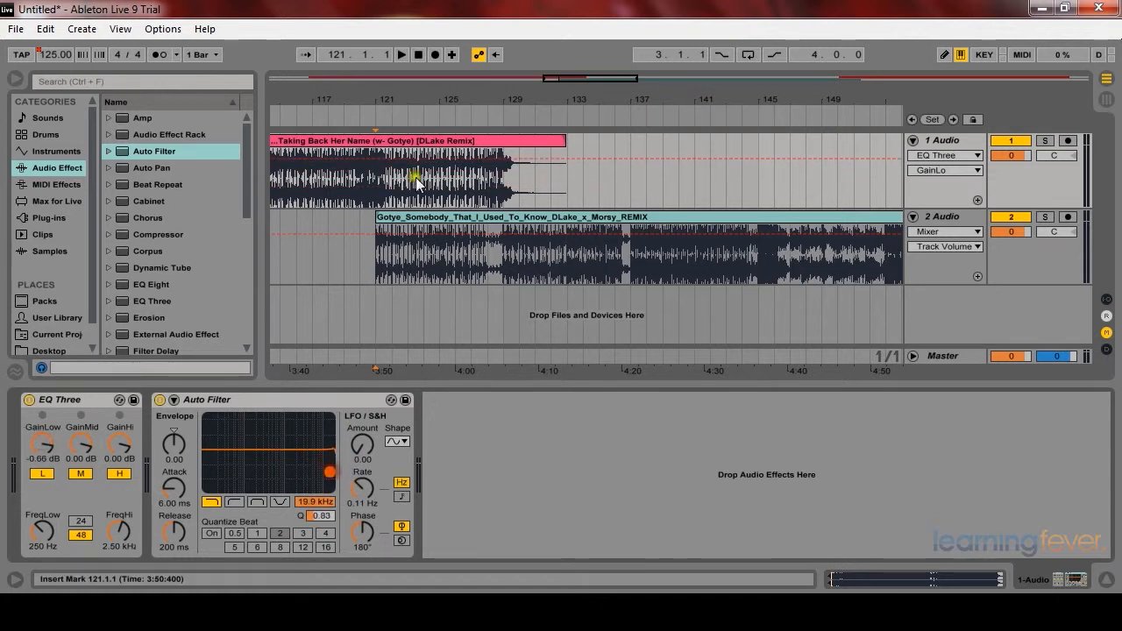
Step: Open Preferences to review the record settings, then close them
click(163, 28)
click(221, 470)
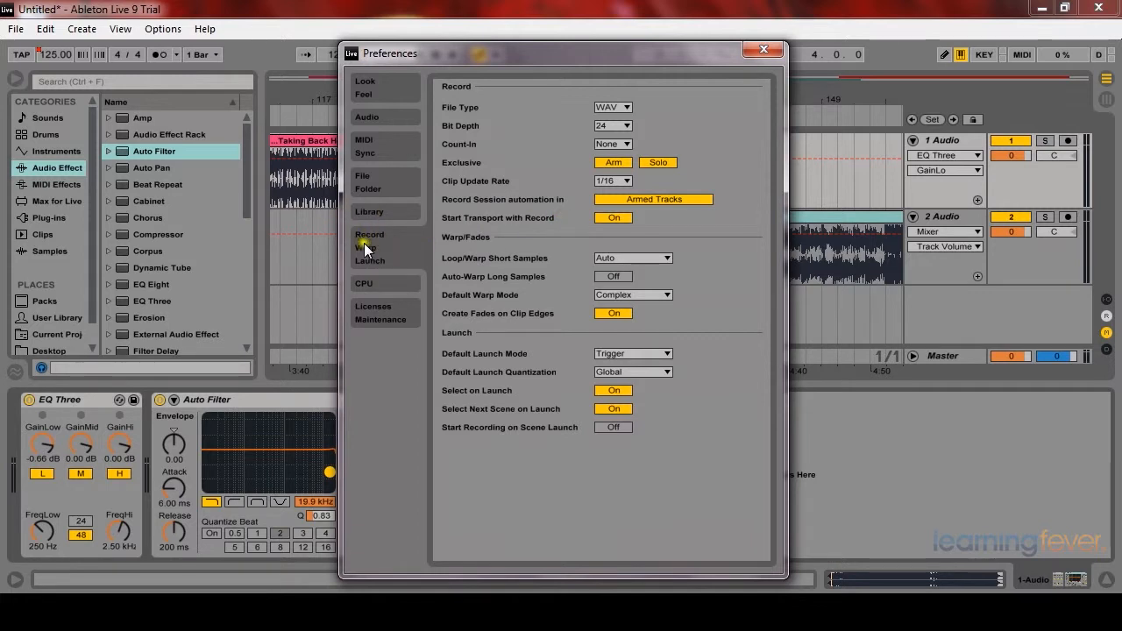
click(763, 50)
Step: Record automation by arming recording, playing, and sweeping the first track's low gain down and back up, then stop
click(436, 55)
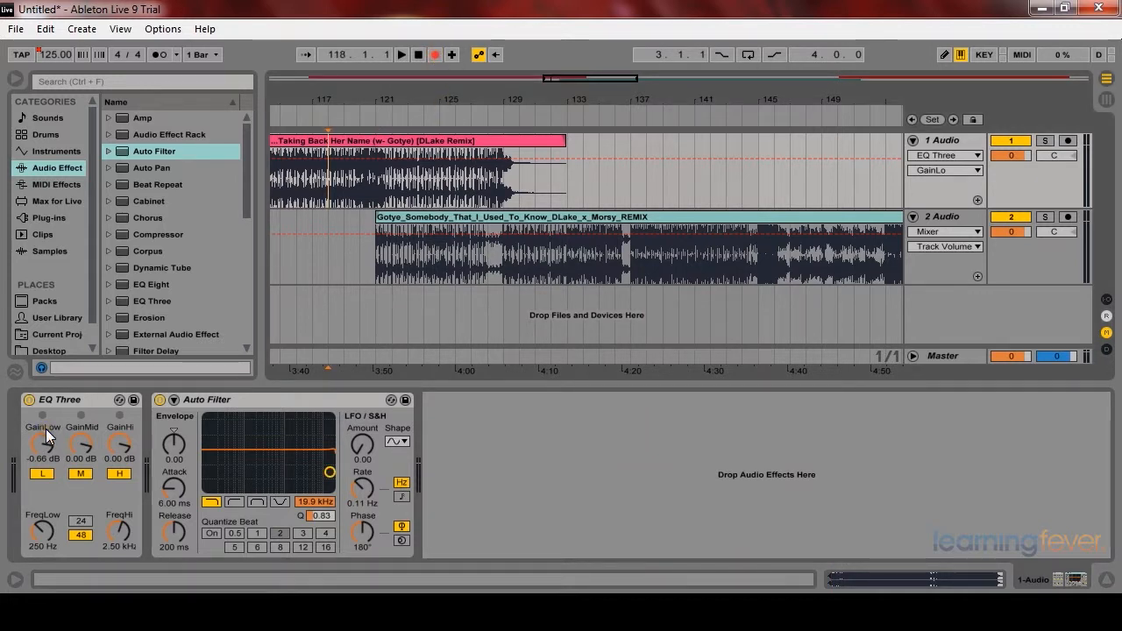
click(399, 54)
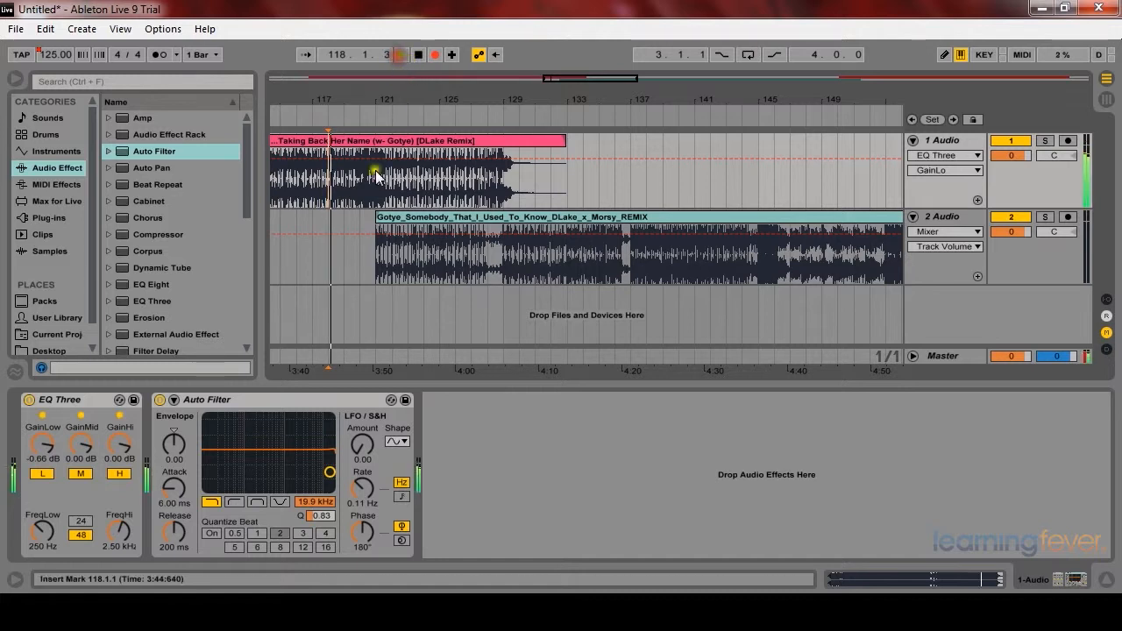
mouse_move(46, 448)
mouse_down()
mouse_move(46, 526)
mouse_move(44, 432)
mouse_up()
key(space)
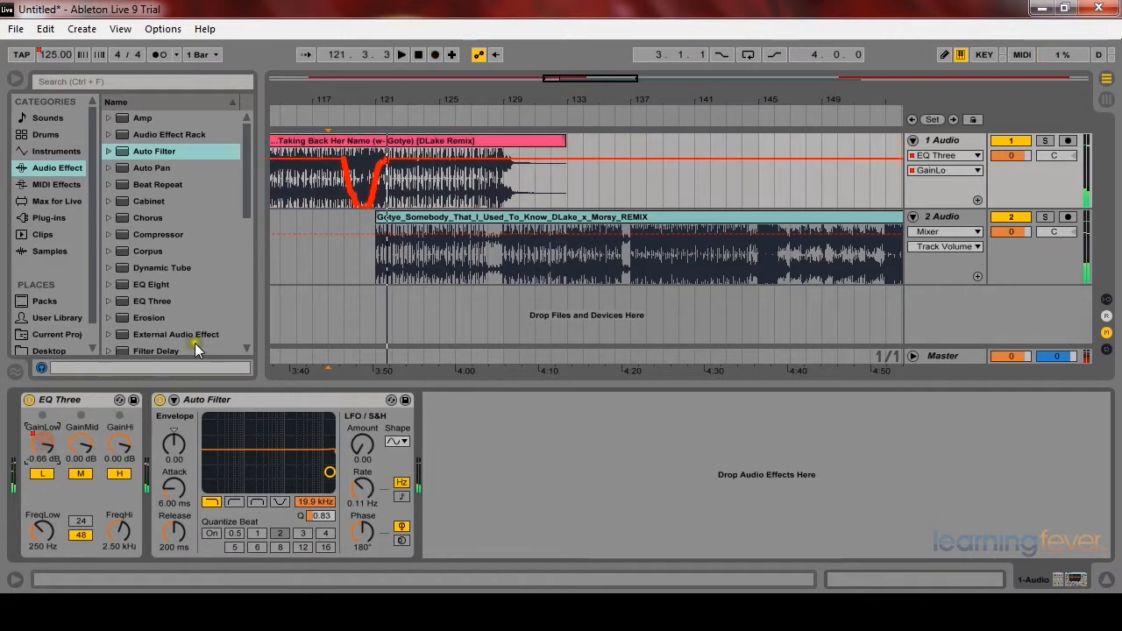
Step: Zoom in to examine the recorded low-gain automation curve on the first track
click(339, 182)
key(plus)
key(plus)
key(plus)
key(plus)
key(plus)
key(plus)
key(plus)
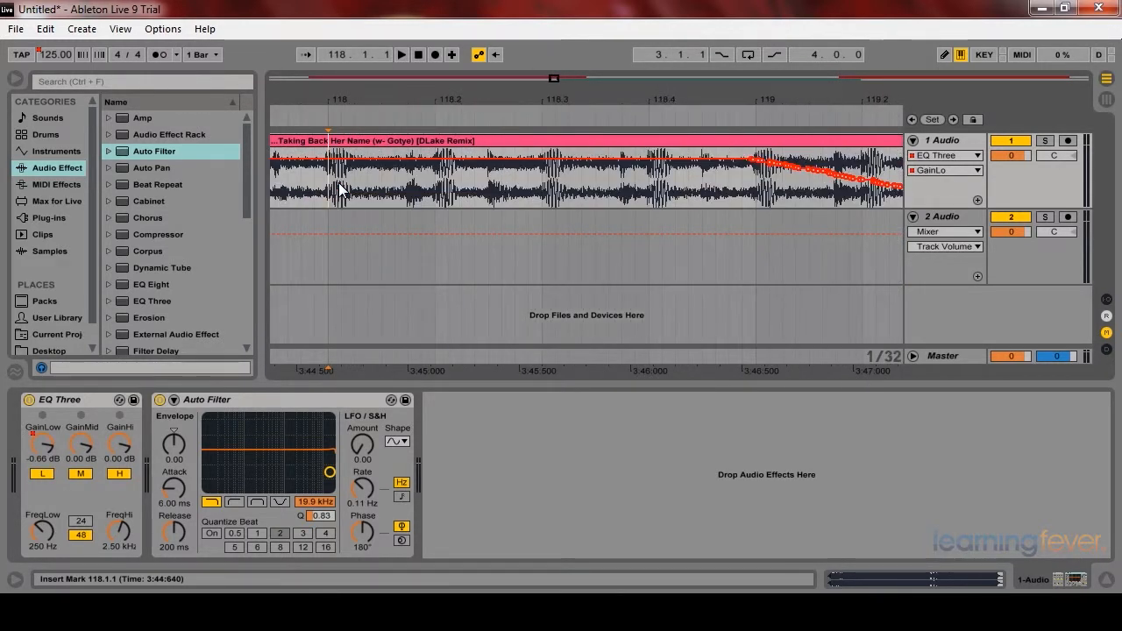
key(minus)
click(652, 182)
drag(650, 168, 675, 196)
click(689, 184)
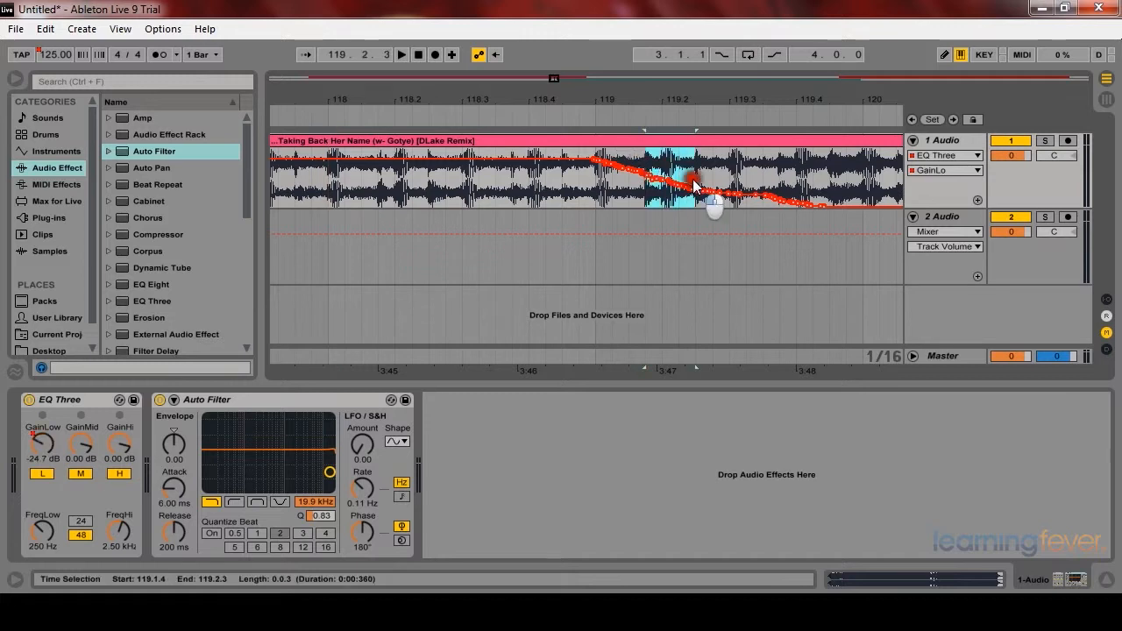
click(676, 187)
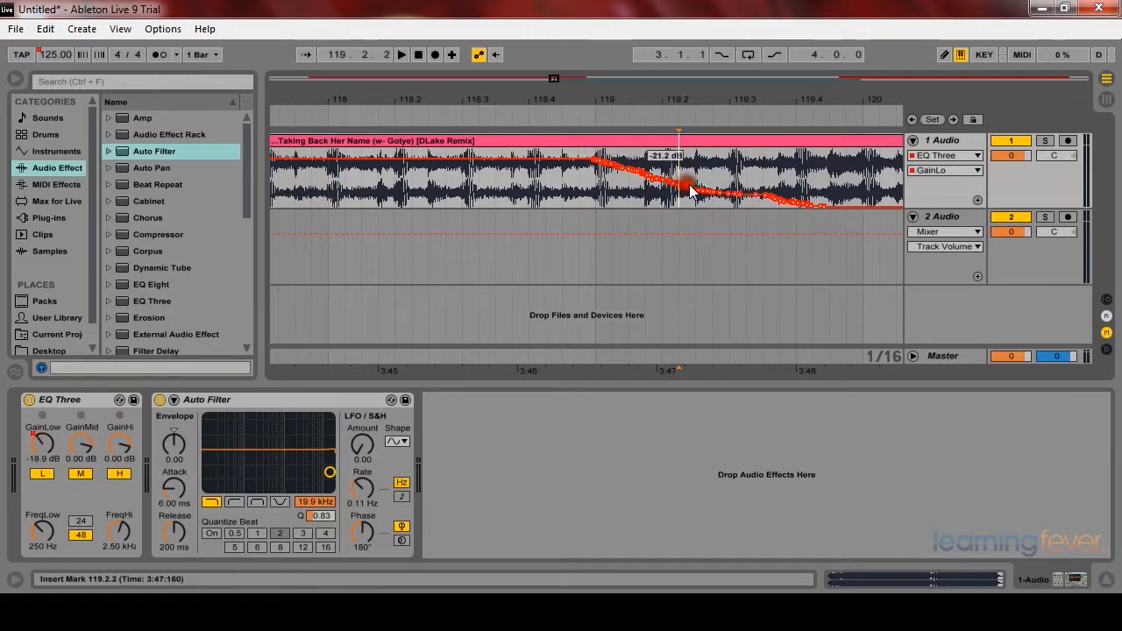
drag(621, 93, 620, 93)
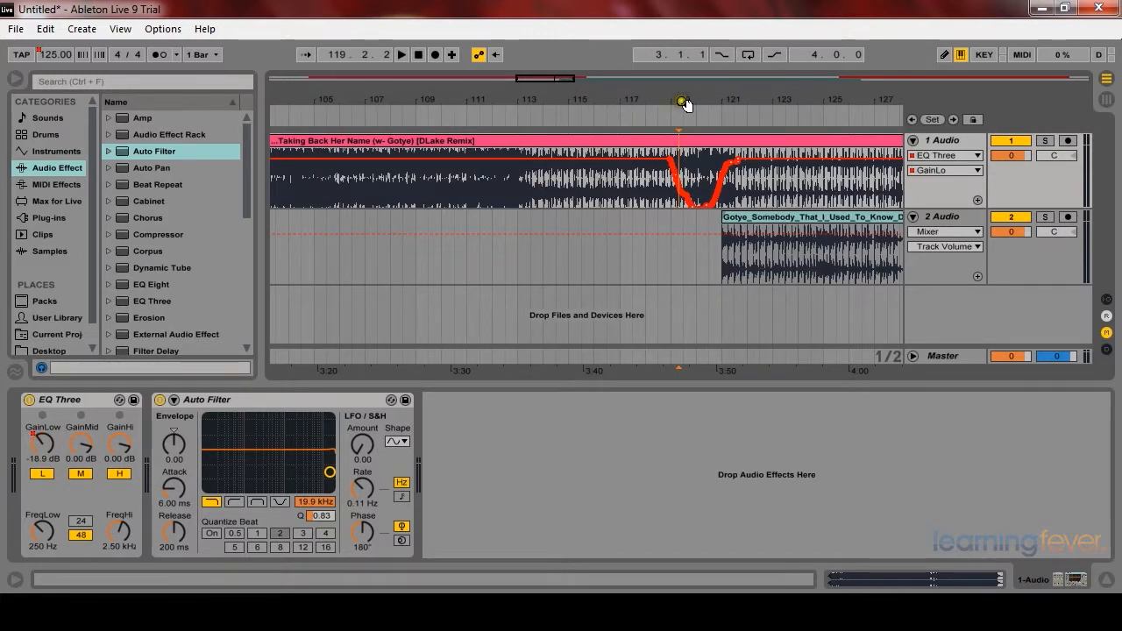
Step: Undo the recorded low-gain automation sweep on the first track
drag(684, 104, 713, 105)
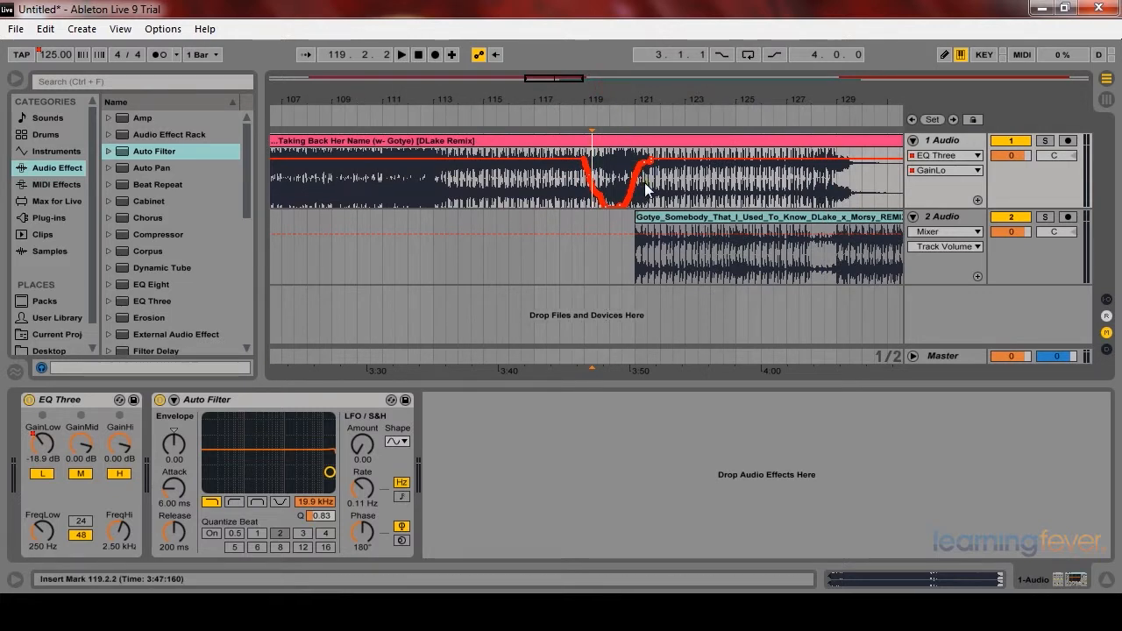
click(592, 193)
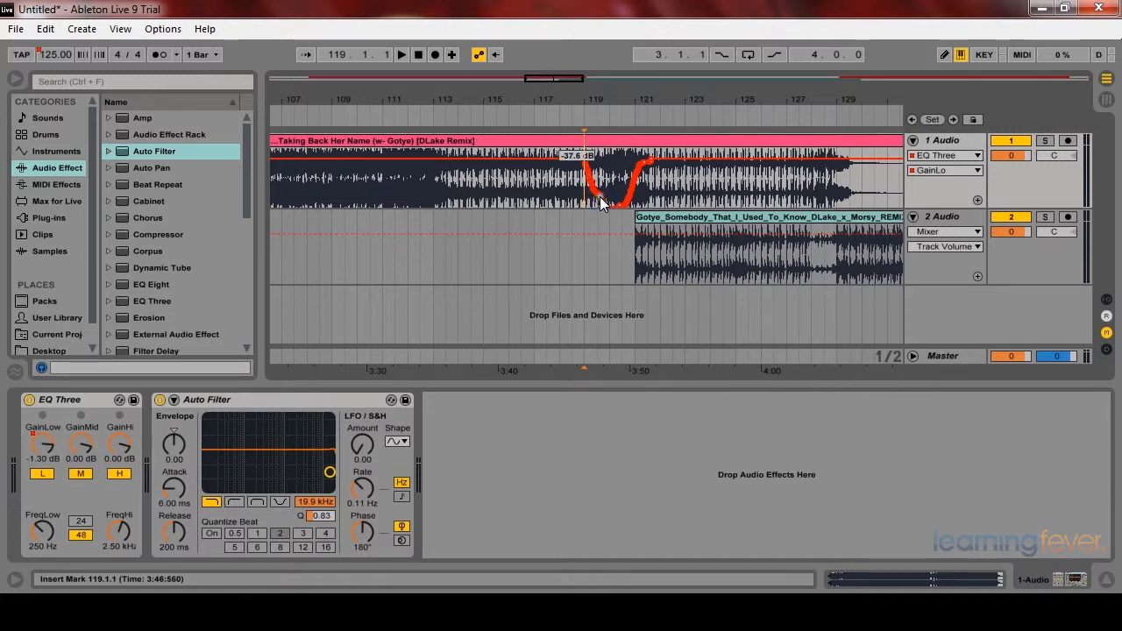
click(42, 35)
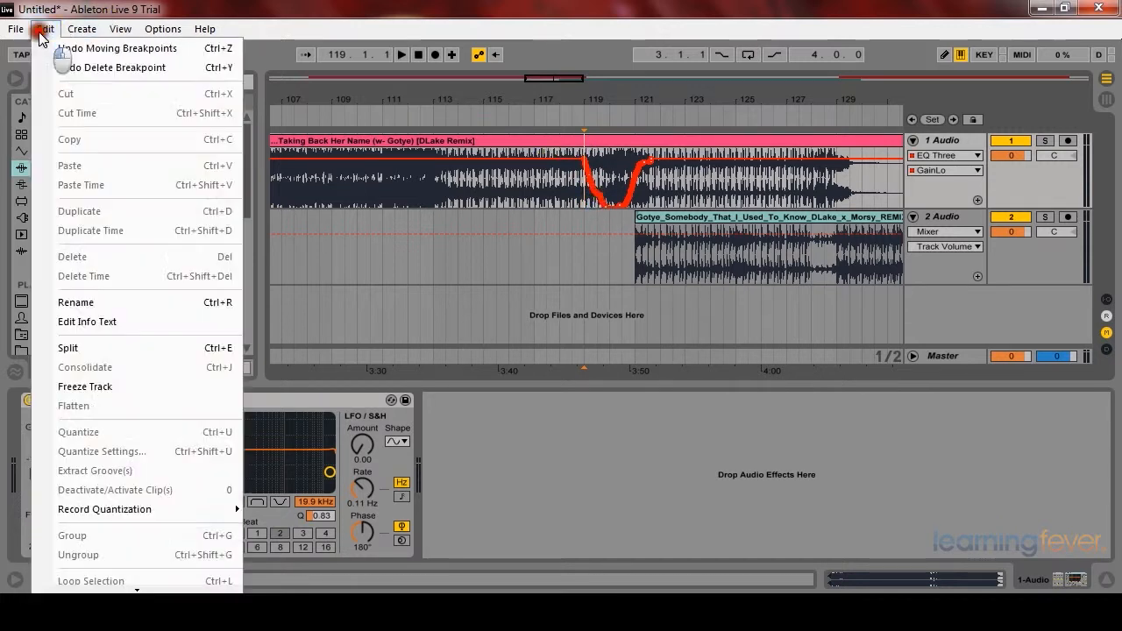
click(81, 47)
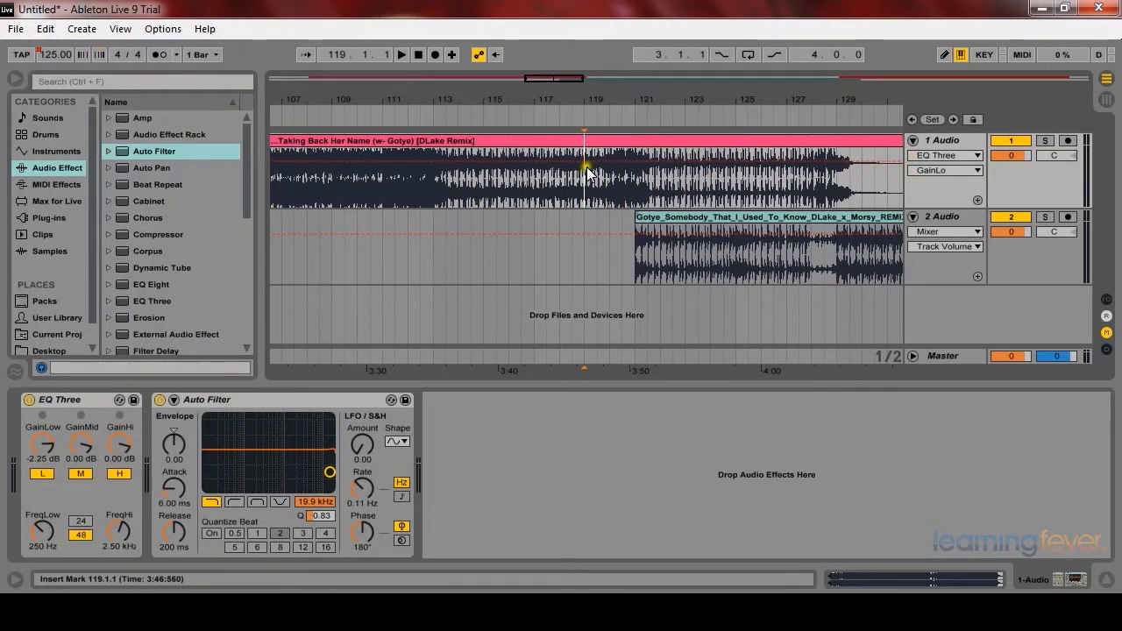
Step: Draw a low-gain fade on the first track's EQ Three from bar 121 down to -inf dB around bar 130
click(635, 162)
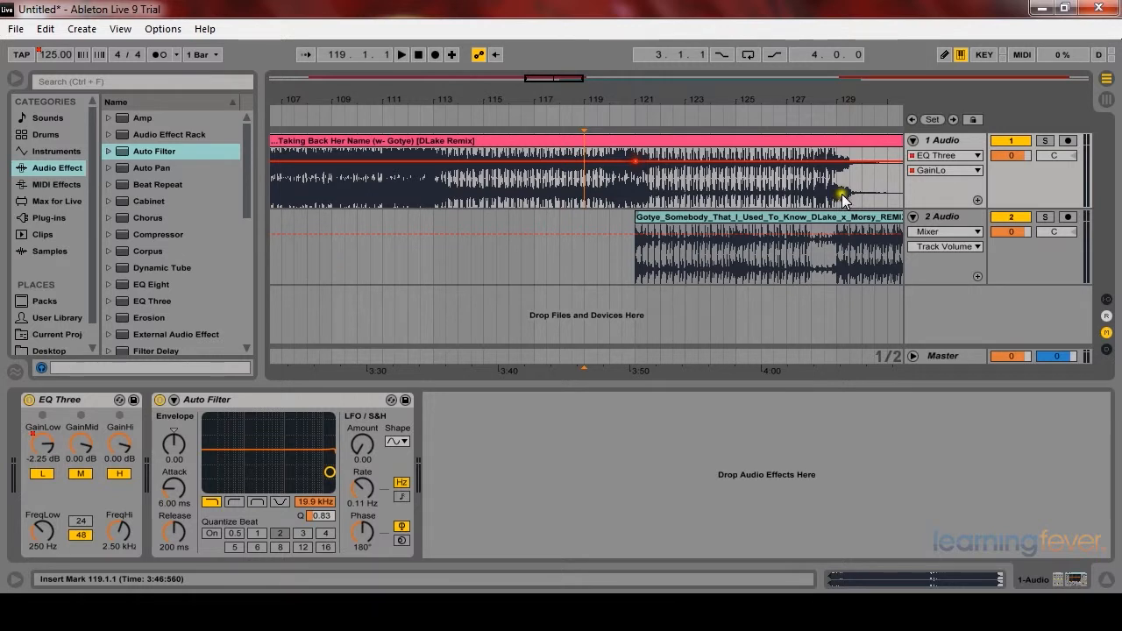
click(862, 162)
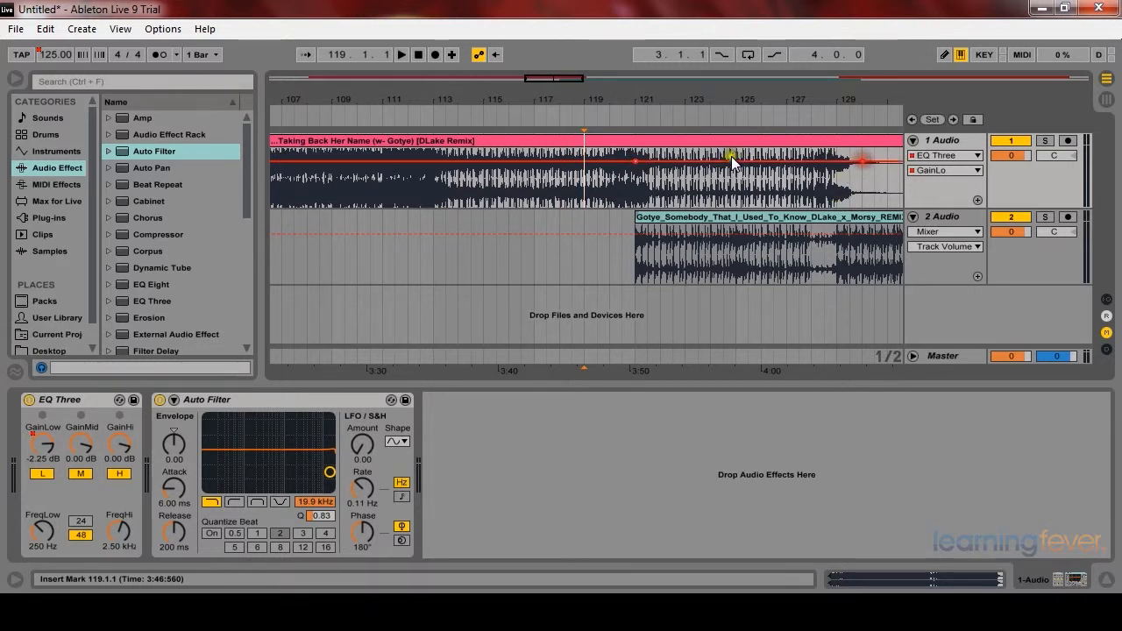
drag(862, 162, 862, 206)
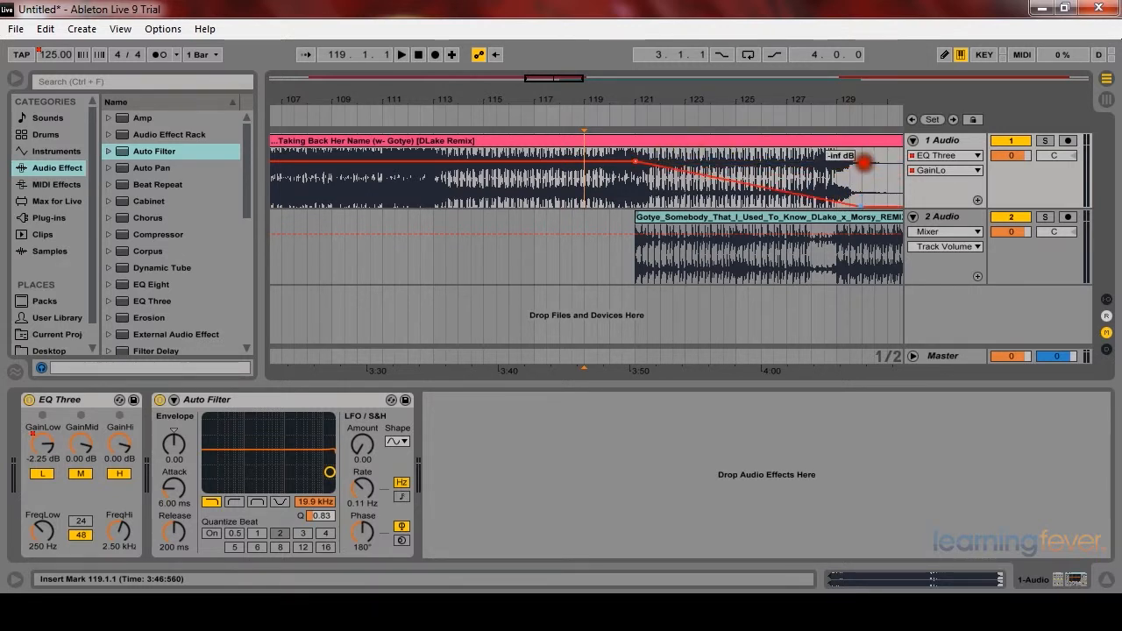
Step: Show the second track's EQ Three GainLo automation and draw a ramp rising from -inf dB at bar 121 to about bar 130
click(635, 191)
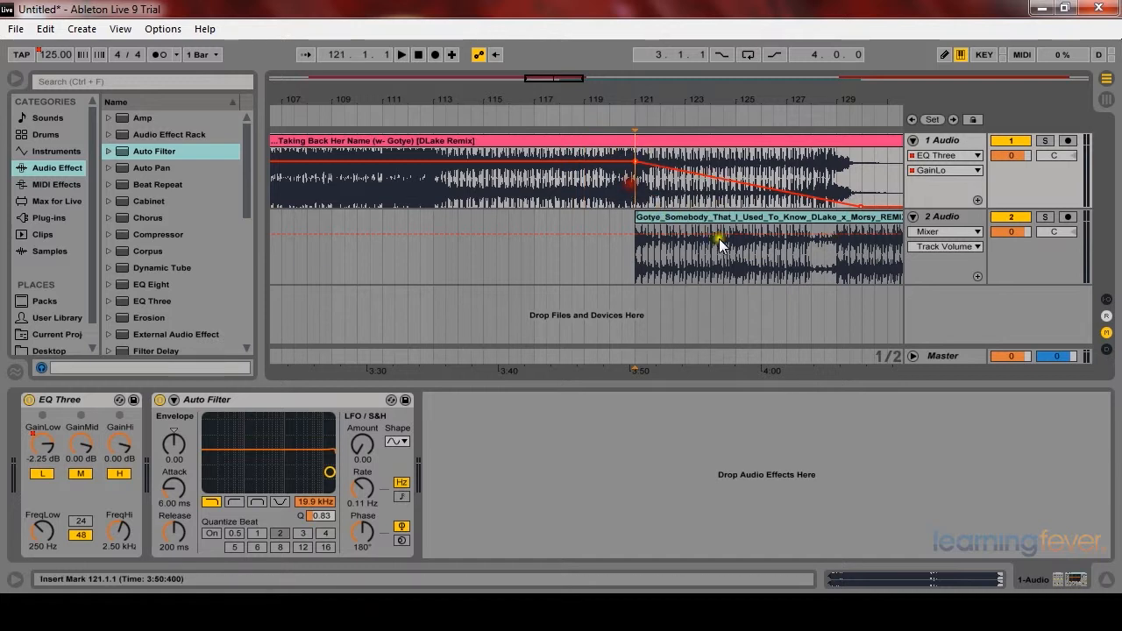
click(865, 234)
click(945, 232)
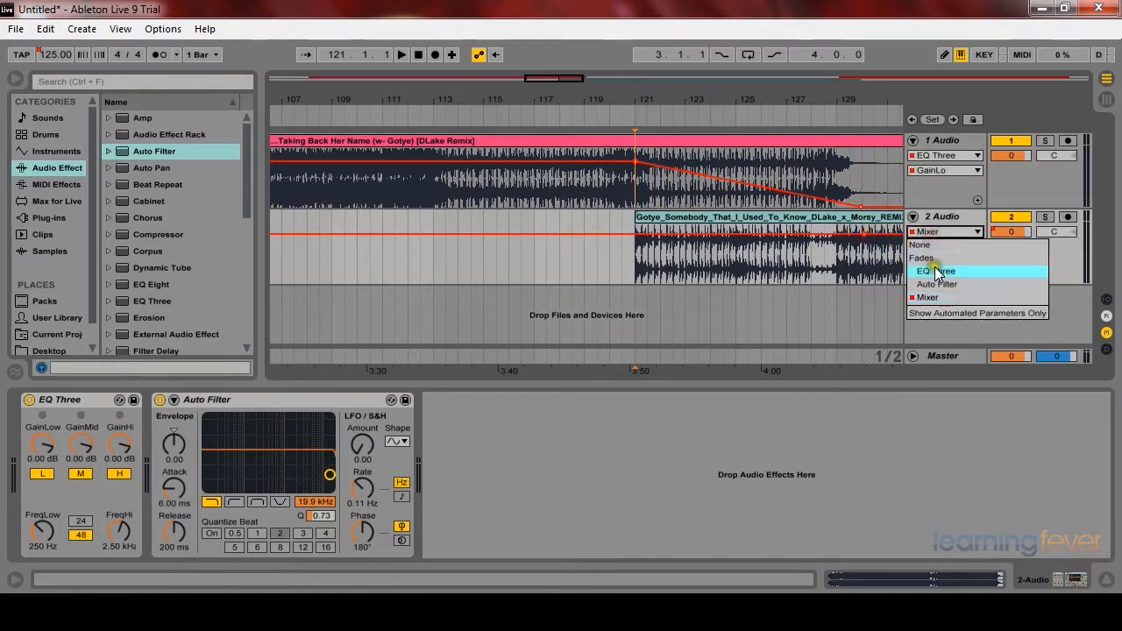
click(930, 258)
click(937, 246)
click(931, 272)
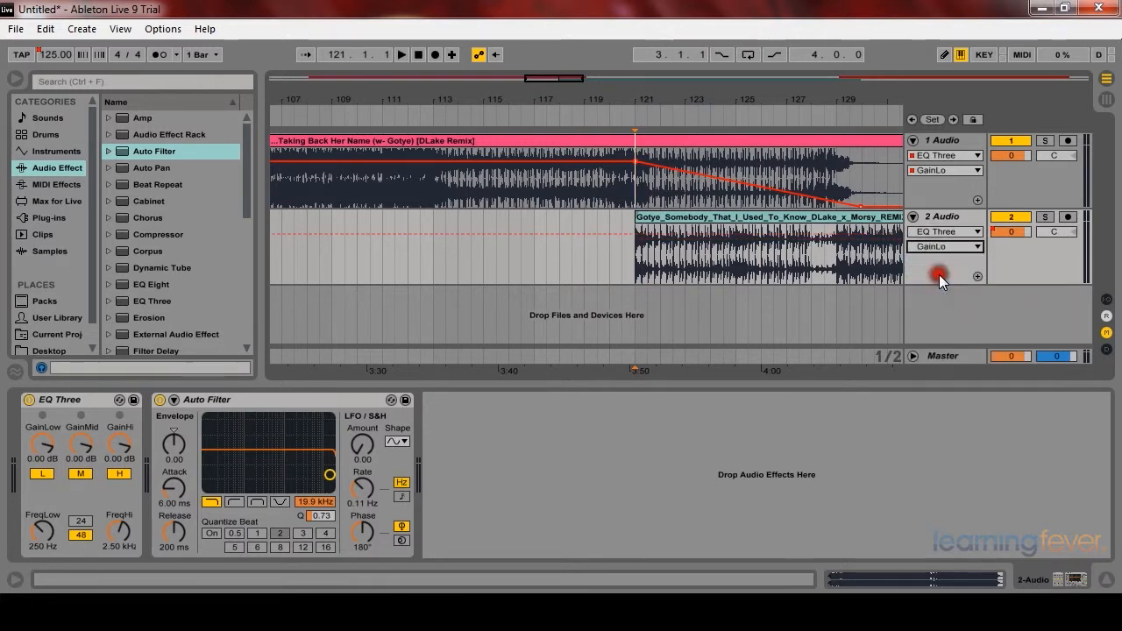
click(868, 234)
drag(633, 236, 636, 281)
Step: Record Auto Filter frequency automation on the first track by playing from bar 120 while sweeping the filter cutoff, then stop
click(627, 180)
key(space)
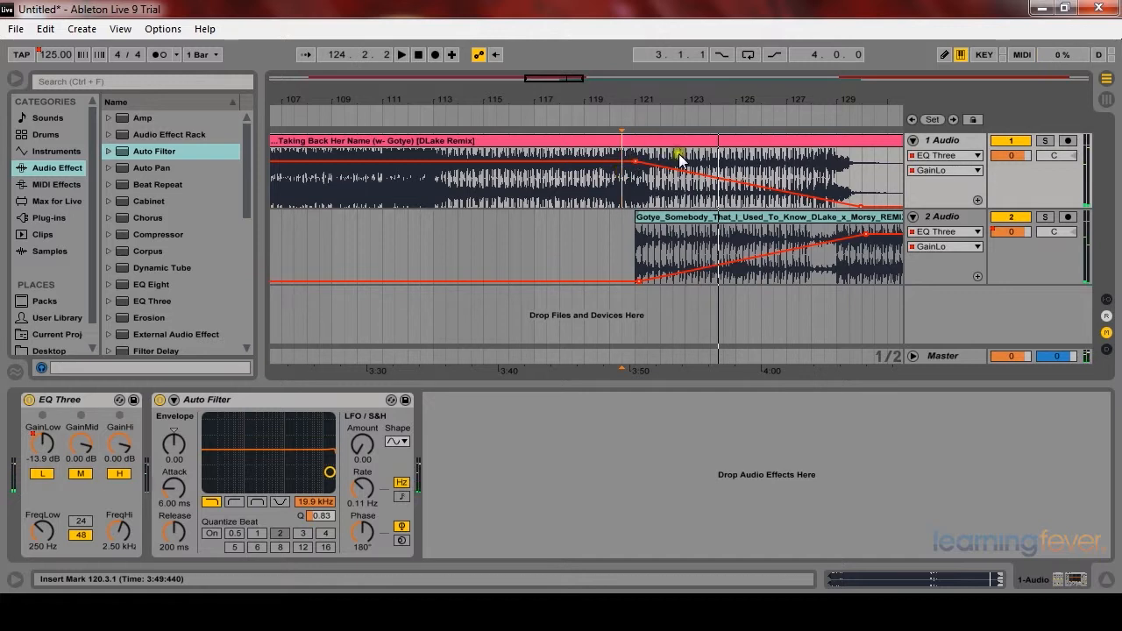
click(433, 55)
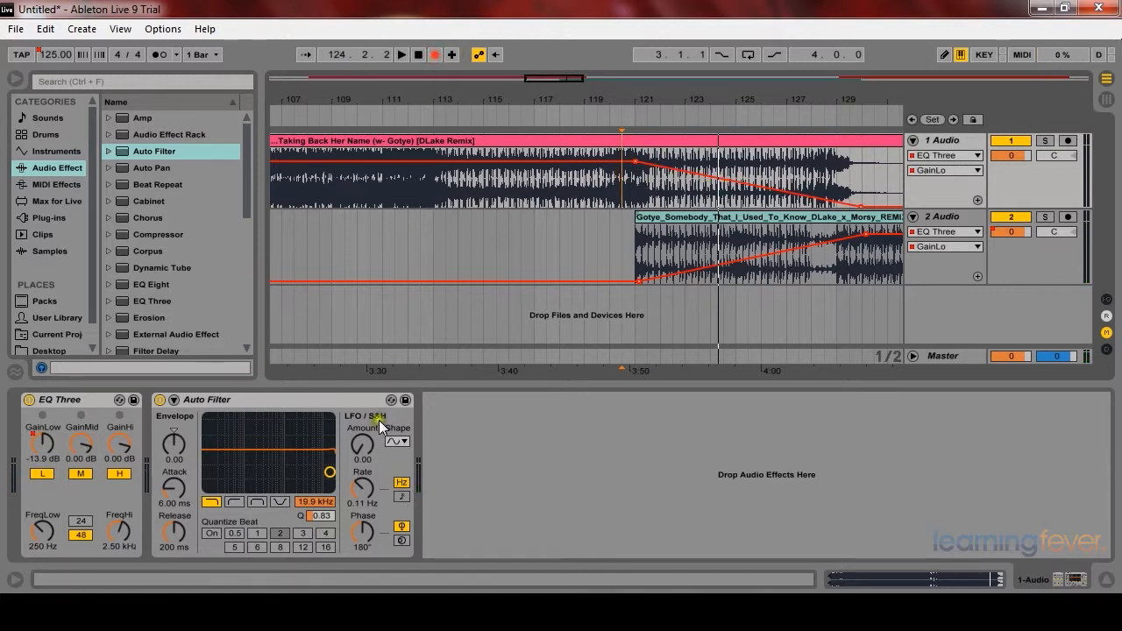
mouse_move(333, 472)
mouse_down()
mouse_move(322, 432)
mouse_move(312, 442)
mouse_move(304, 428)
mouse_move(257, 417)
mouse_move(220, 448)
mouse_move(280, 463)
mouse_move(330, 458)
mouse_up()
click(435, 55)
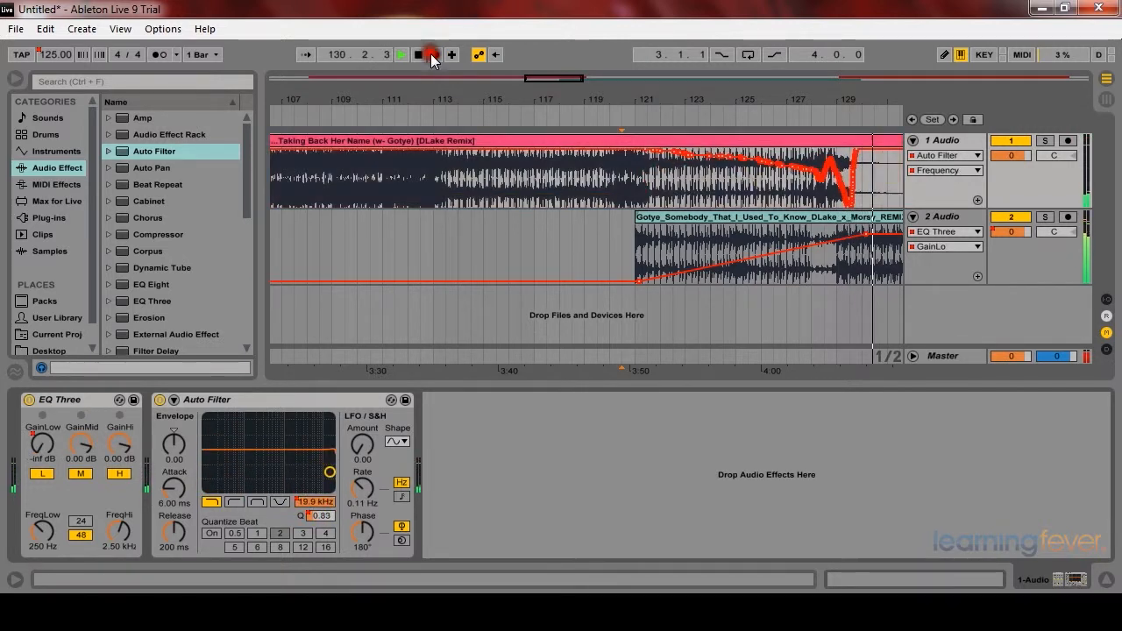
Step: Zoom, scroll and play through the arrangement to review the recorded filter and low-gain transition
click(765, 191)
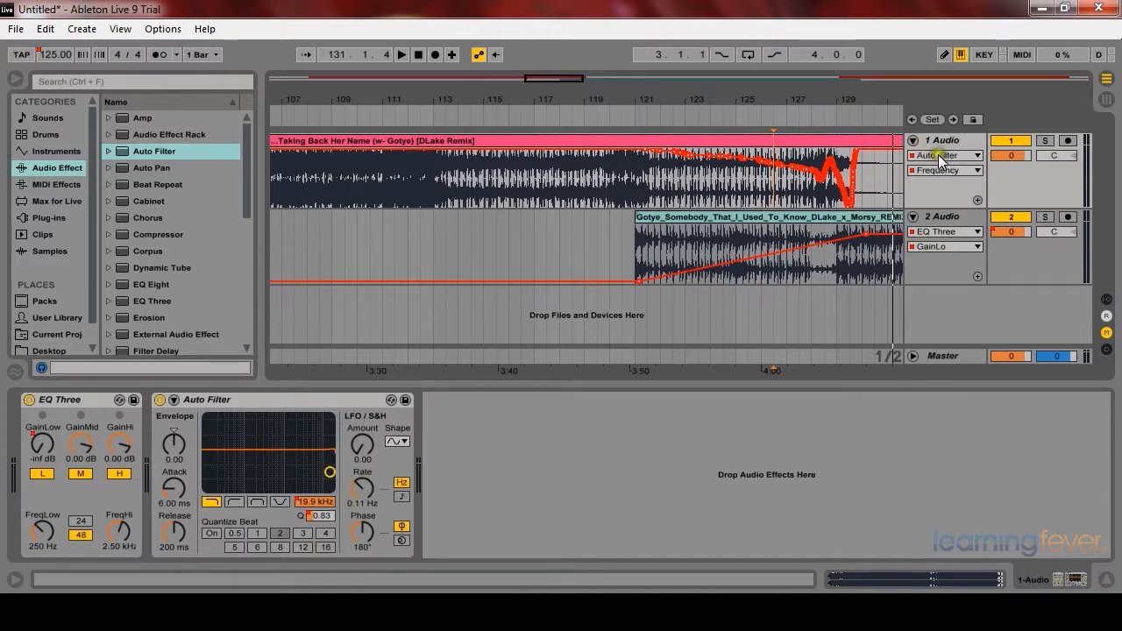
click(770, 173)
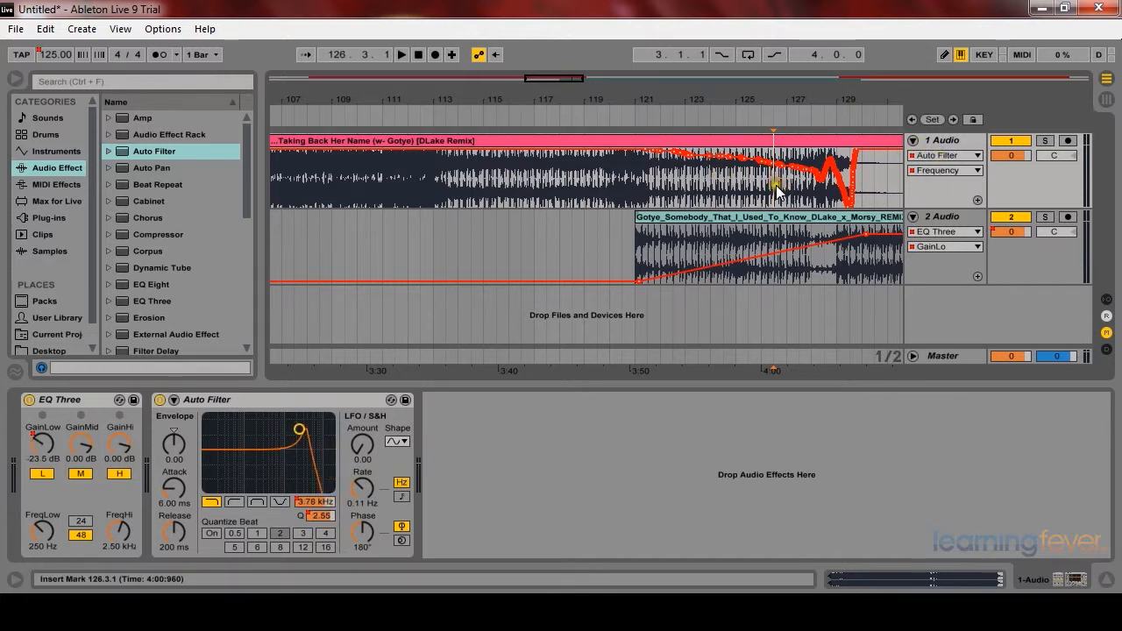
key(minus)
key(minus)
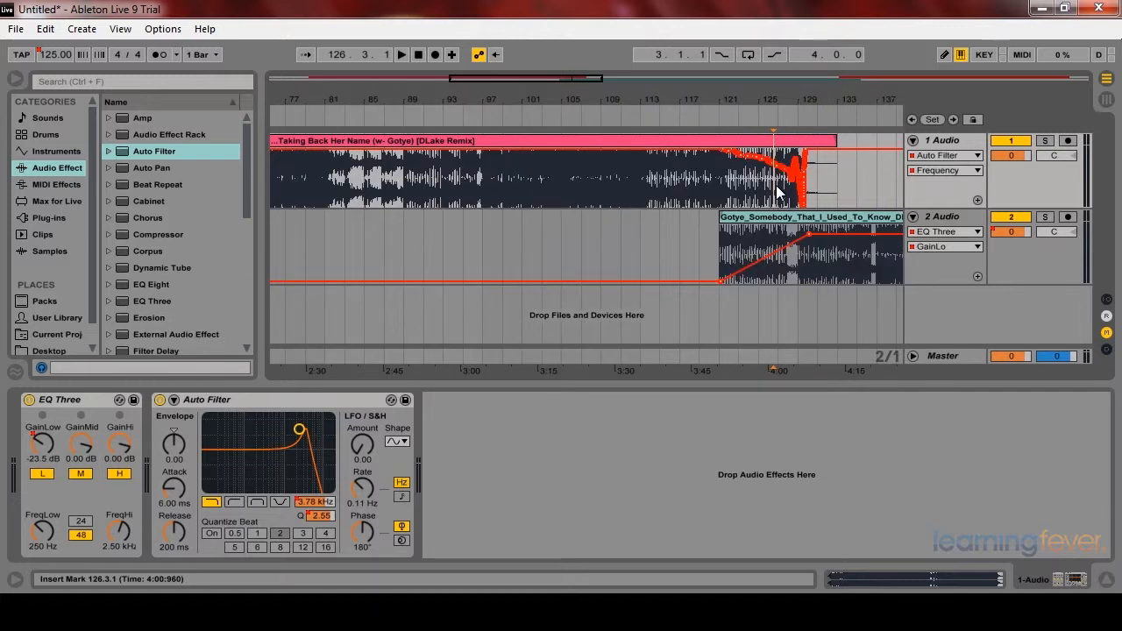
drag(804, 94, 674, 94)
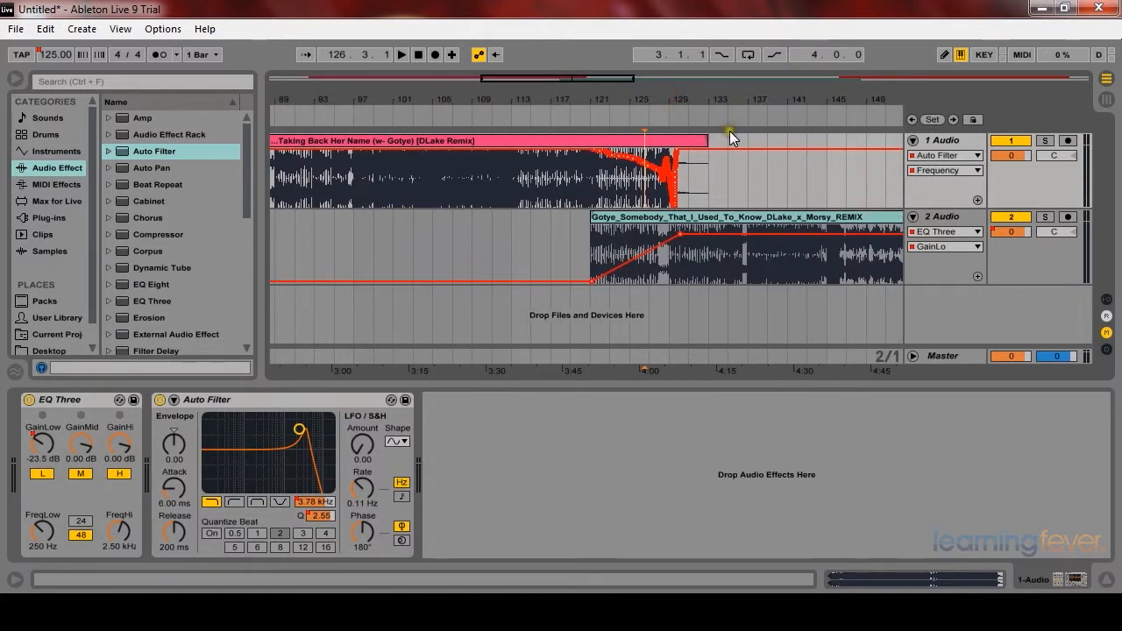
key(minus)
click(619, 193)
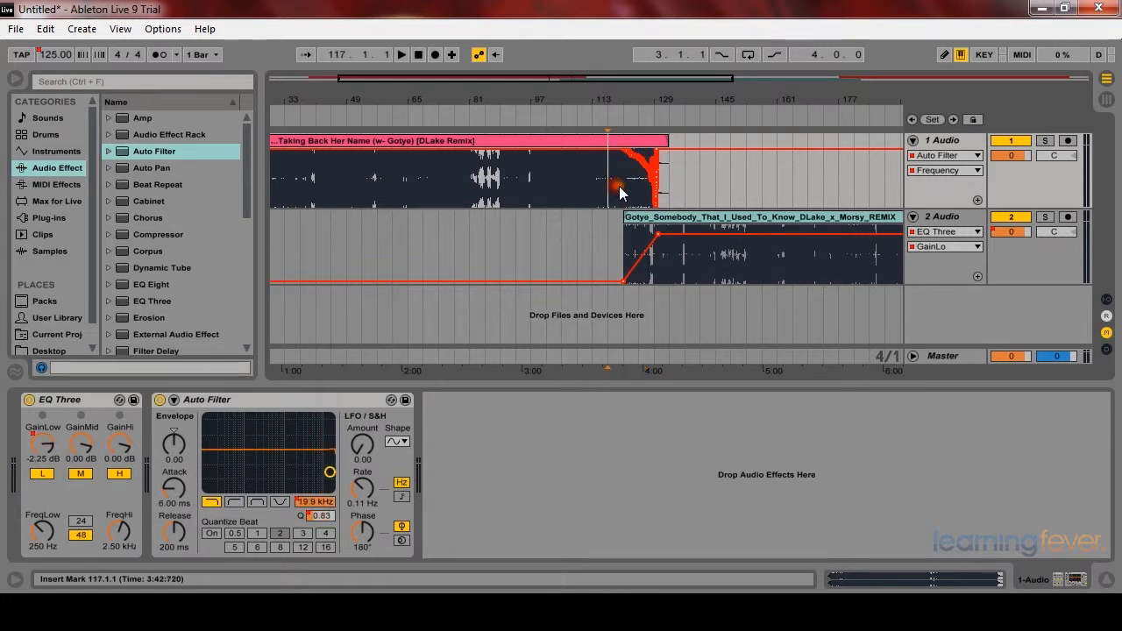
key(plus)
key(plus)
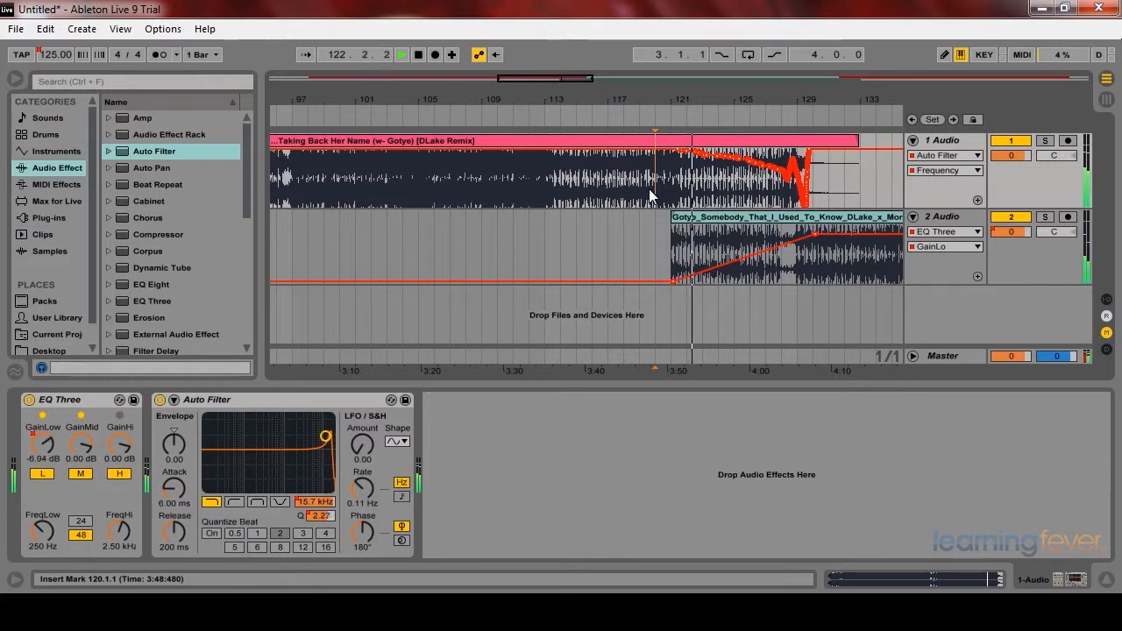
key(minus)
key(minus)
key(minus)
key(minus)
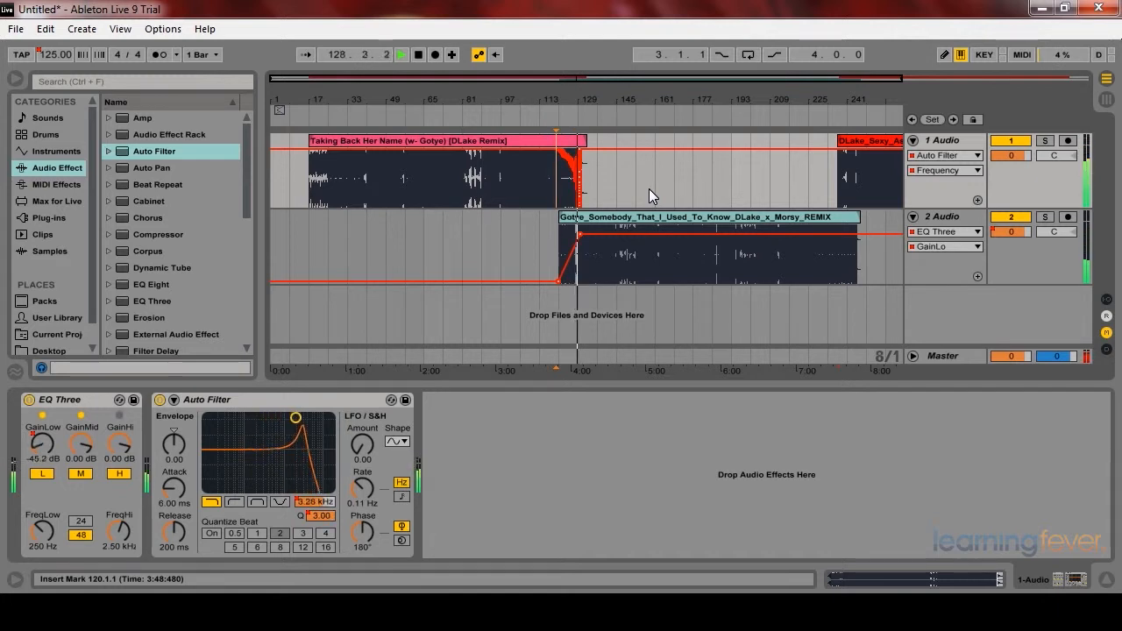
Step: Stop playback and navigate to the start of the third song's clip on the first track
key(space)
drag(788, 94, 684, 94)
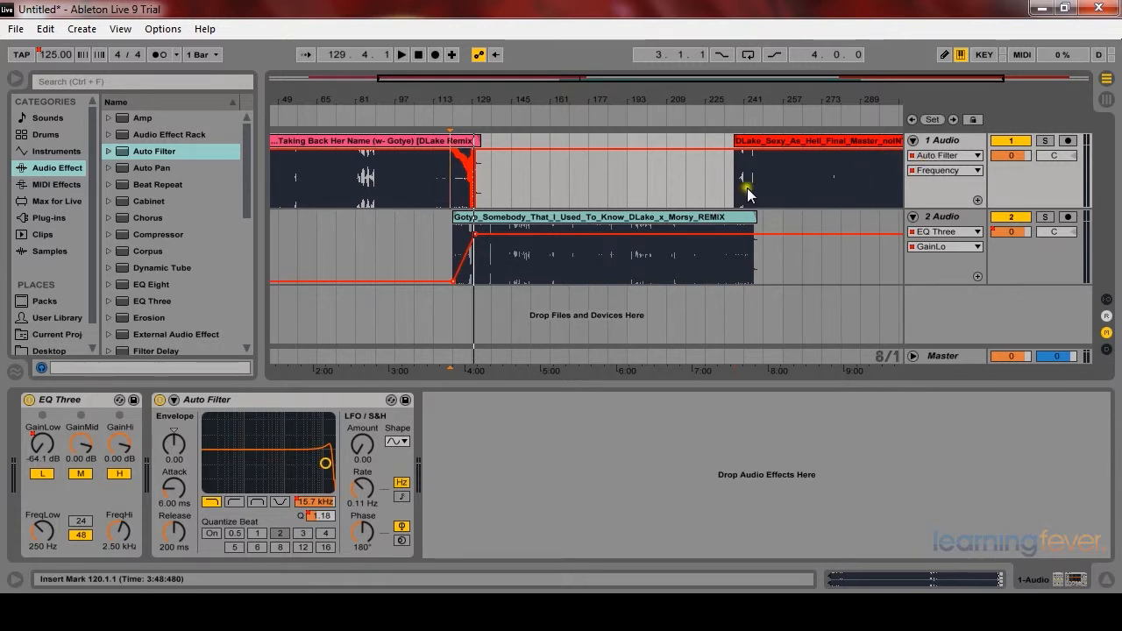
click(736, 176)
key(plus)
key(plus)
key(plus)
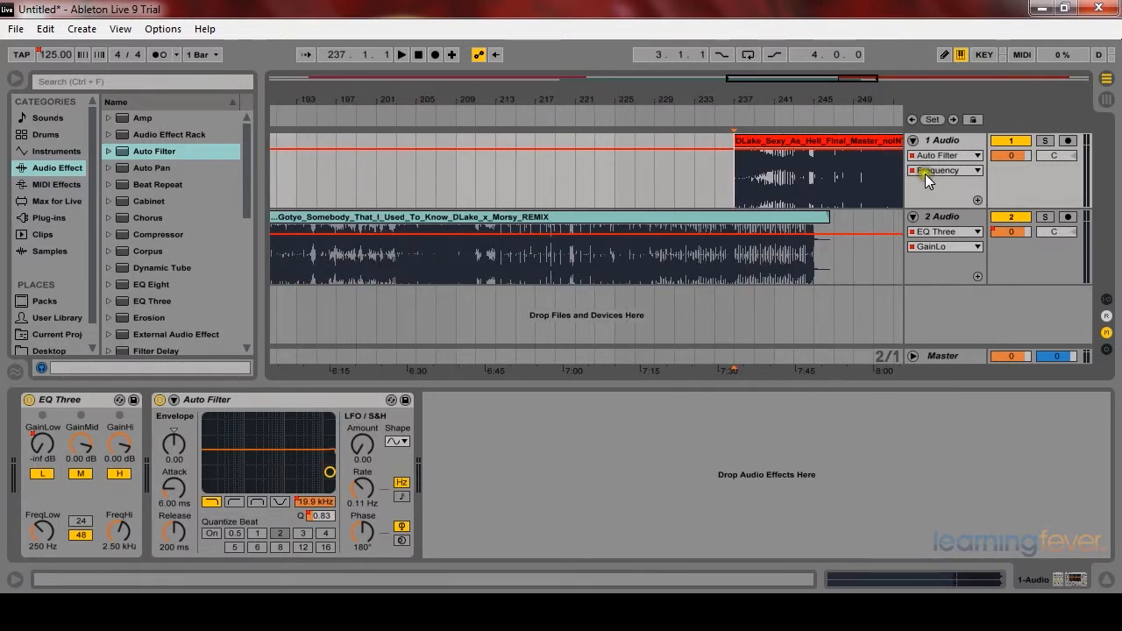
Step: Show the first track's EQ Three GainLo automation and draw a ramp from -inf dB at bar 237 up to about bar 245
click(939, 155)
click(949, 193)
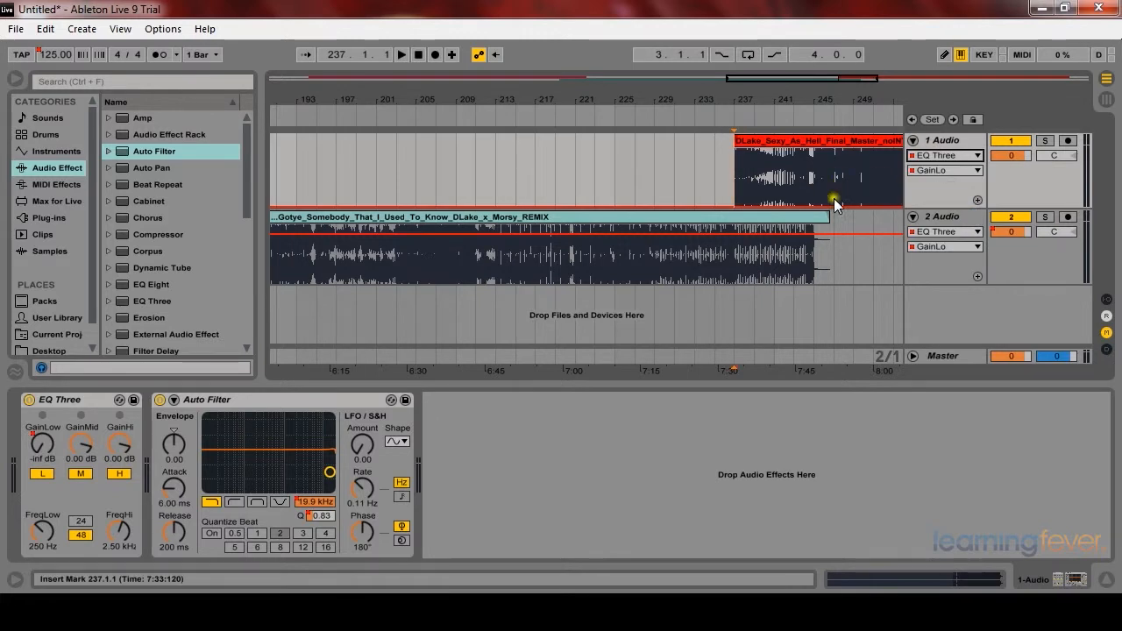
click(812, 205)
mouse_move(813, 204)
mouse_down()
mouse_move(813, 194)
mouse_move(813, 206)
mouse_up()
click(734, 204)
drag(743, 205, 815, 149)
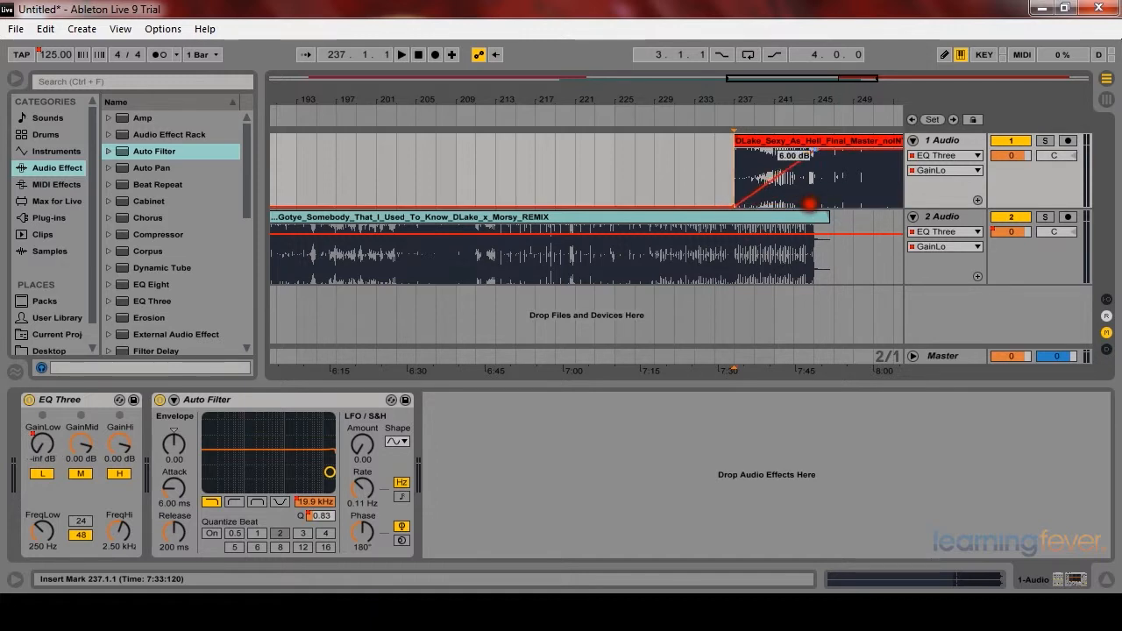
Step: Draw a low-gain fade on the second track from bar 237 down to -inf dB around bar 245
click(734, 234)
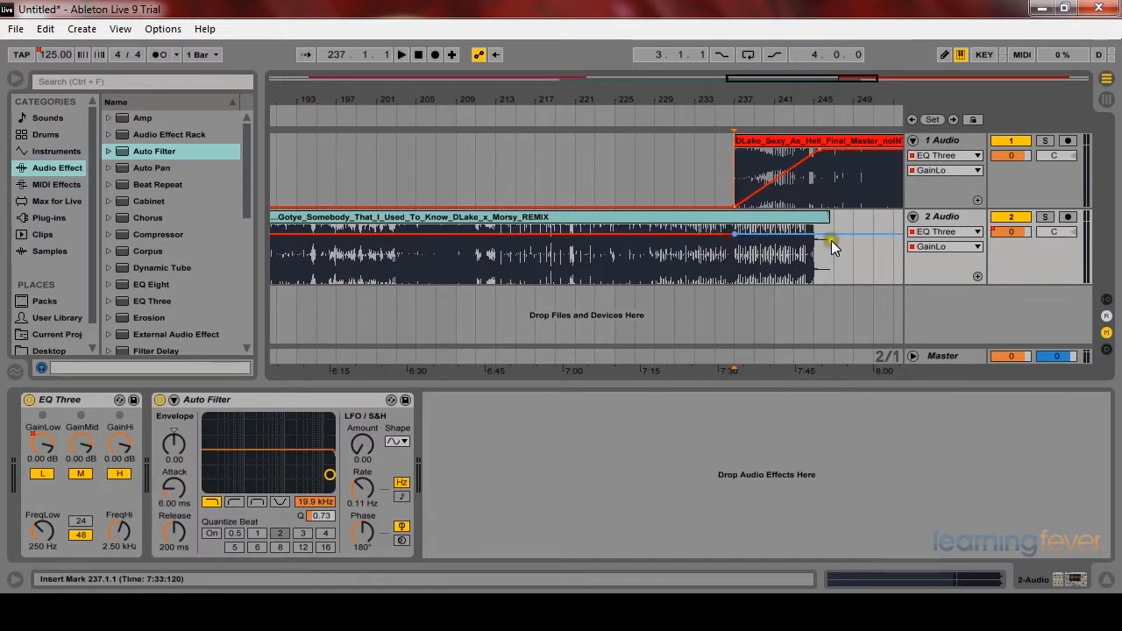
drag(821, 232, 826, 282)
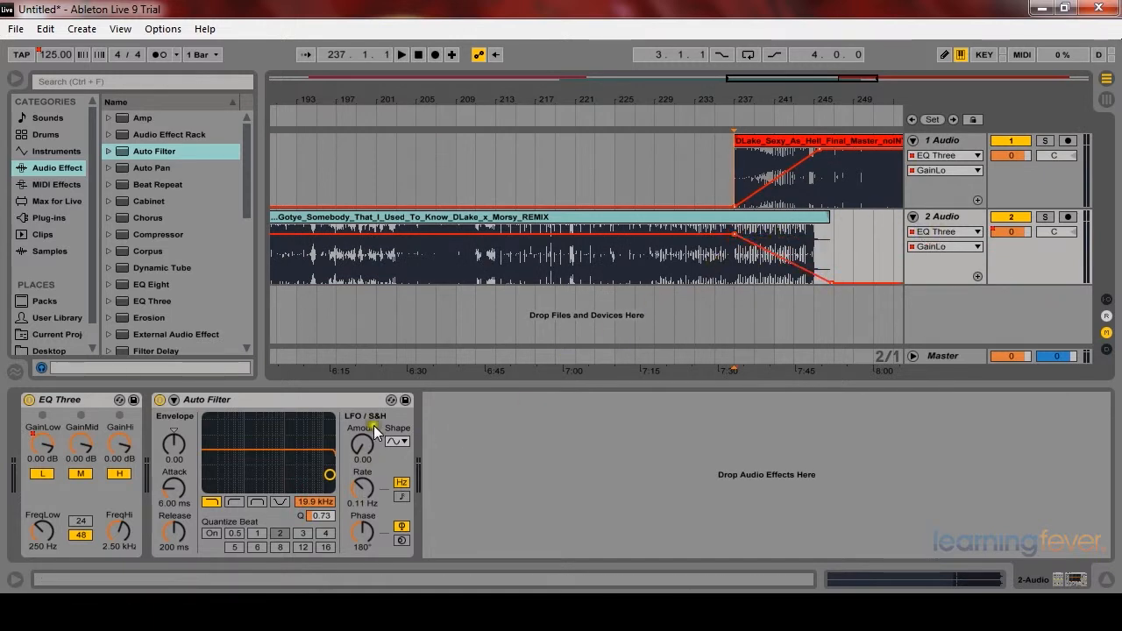
Step: Record Auto Filter automation on the first track from bar 235 while adjusting the filter, then stop playback
click(711, 160)
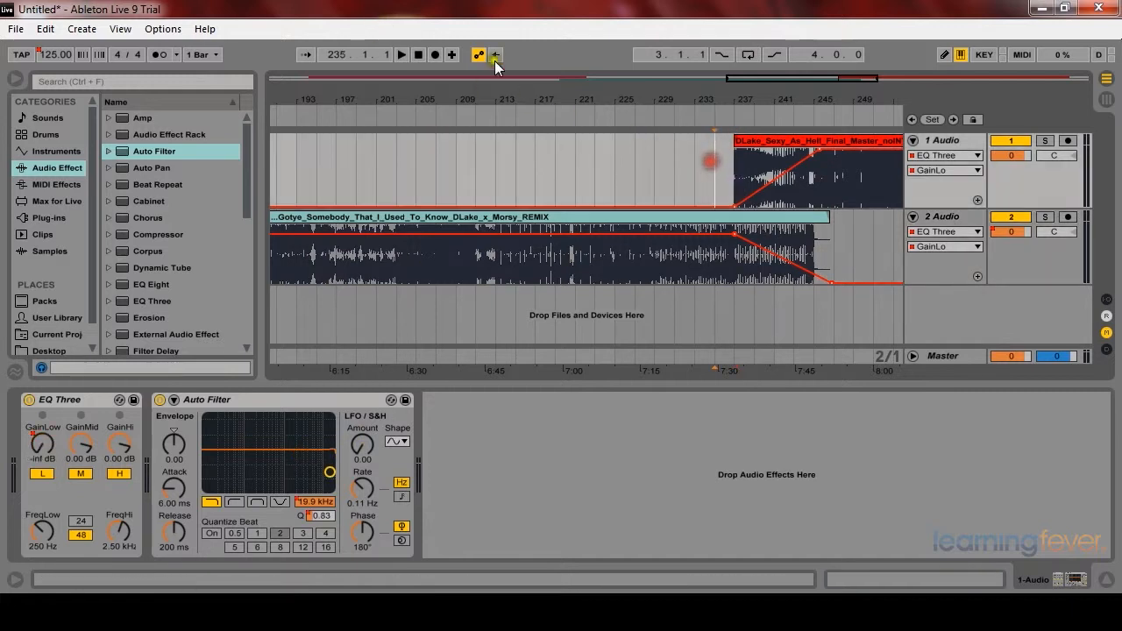
click(434, 55)
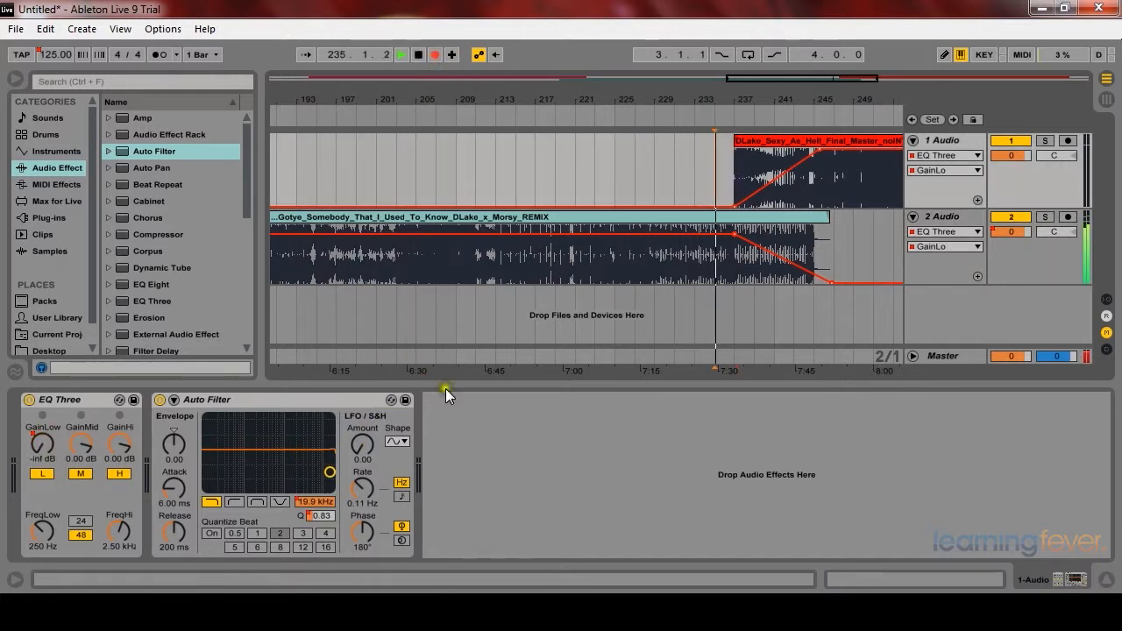
mouse_move(326, 473)
mouse_down()
mouse_move(320, 445)
mouse_move(289, 438)
mouse_move(326, 439)
mouse_move(254, 455)
mouse_move(326, 464)
mouse_move(250, 458)
mouse_move(328, 453)
mouse_move(270, 457)
mouse_move(328, 441)
mouse_move(325, 458)
mouse_move(301, 472)
mouse_move(235, 470)
mouse_move(252, 445)
mouse_move(245, 421)
mouse_move(306, 424)
mouse_move(330, 478)
mouse_up()
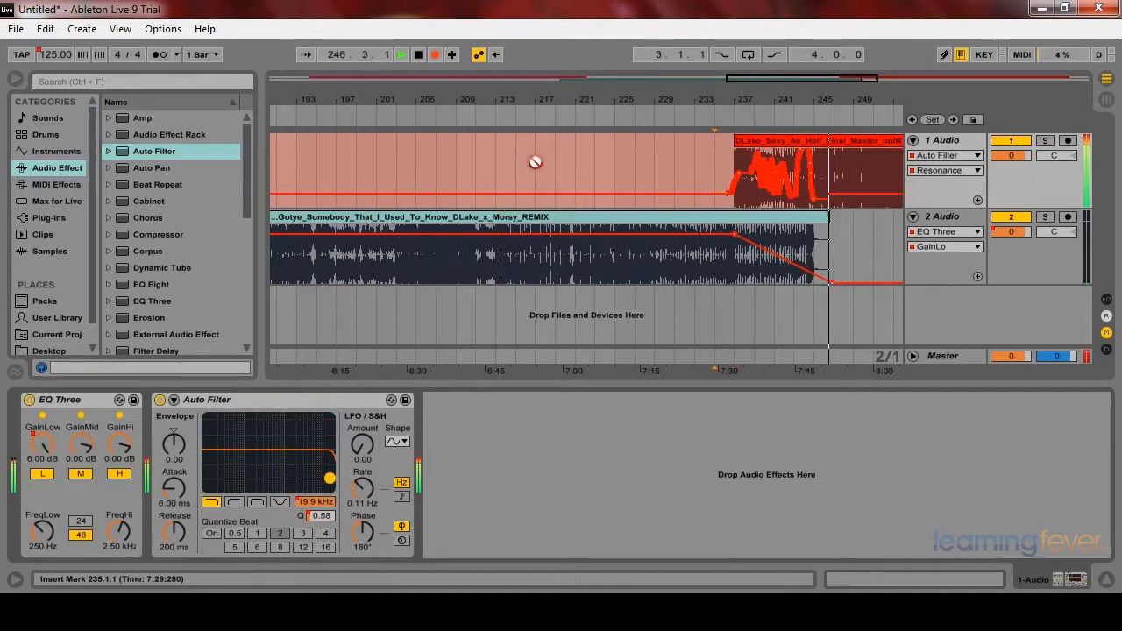
key(space)
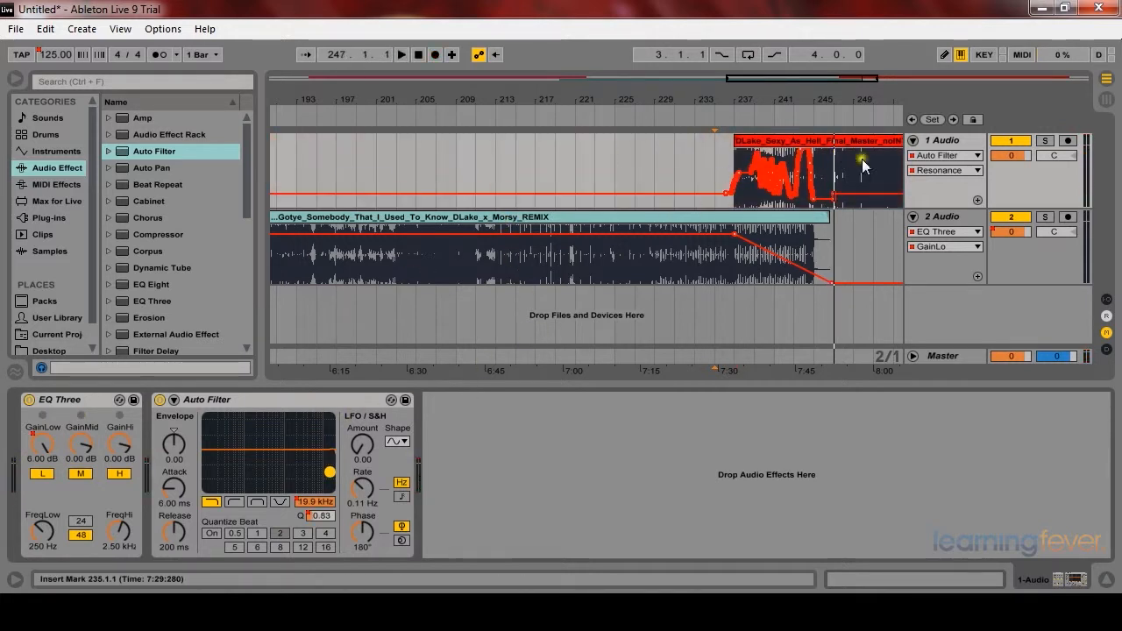
Step: Switch the first track's automation view back to EQ Three GainLo and raise the top breakpoint of its ramp
click(942, 155)
click(933, 191)
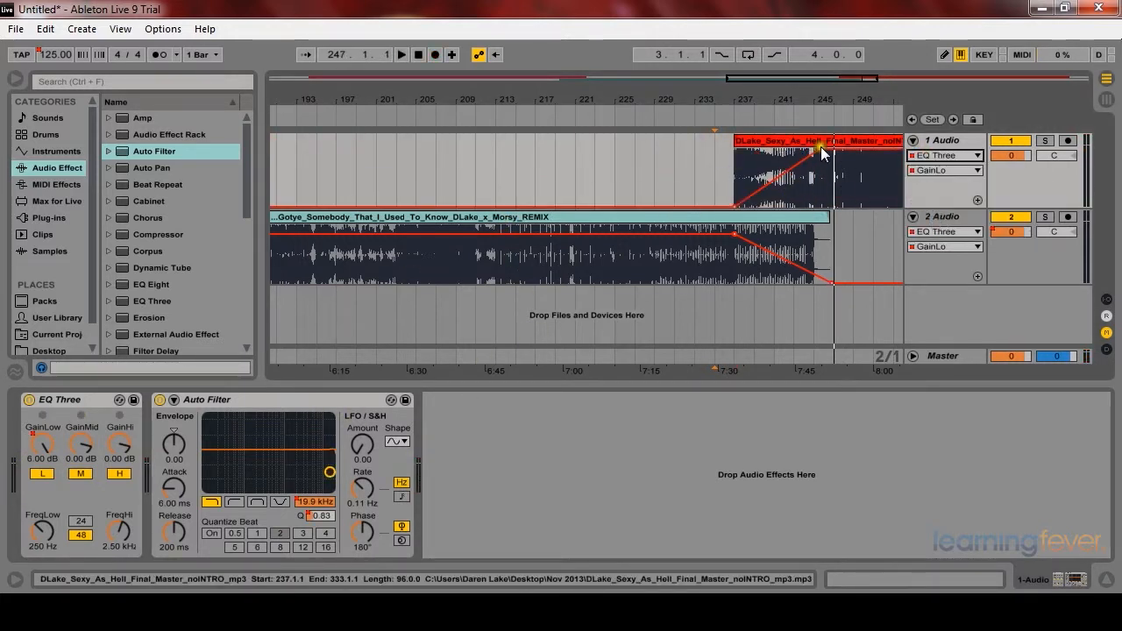
click(820, 148)
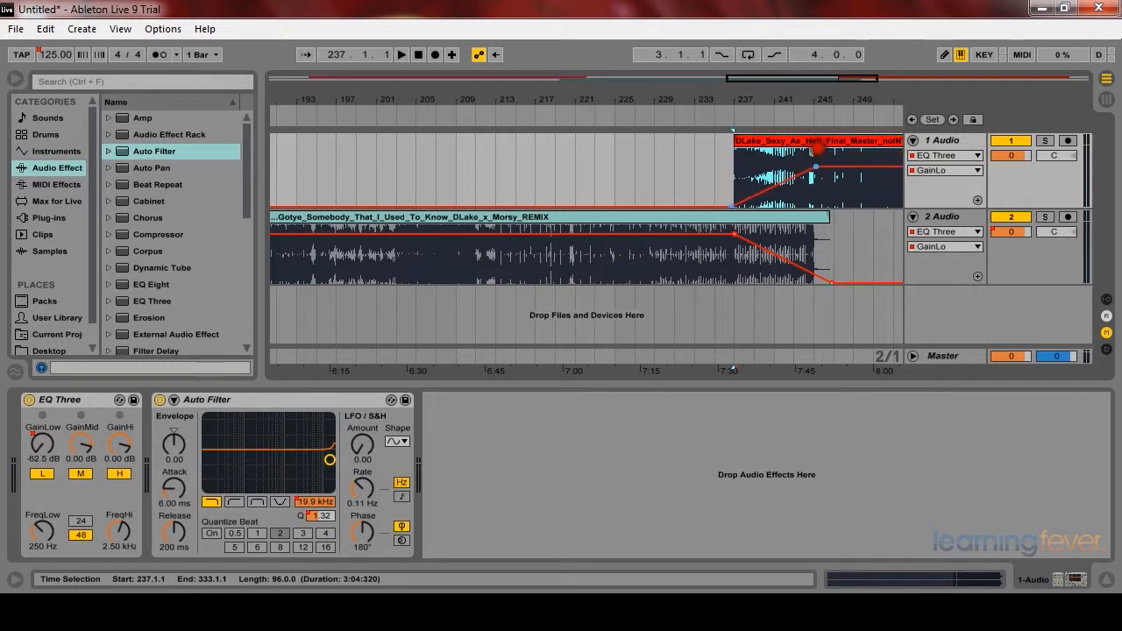
drag(814, 165, 811, 154)
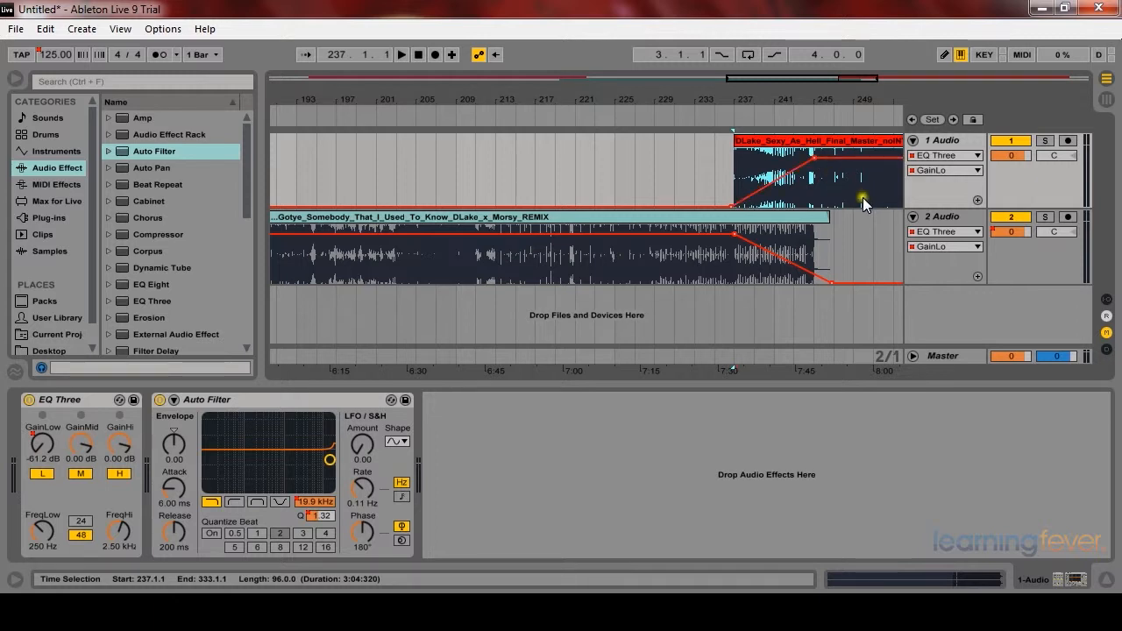
click(772, 157)
click(744, 163)
Step: Zoom out and back in to review the transition automation across the whole arrangement
key(minus)
key(minus)
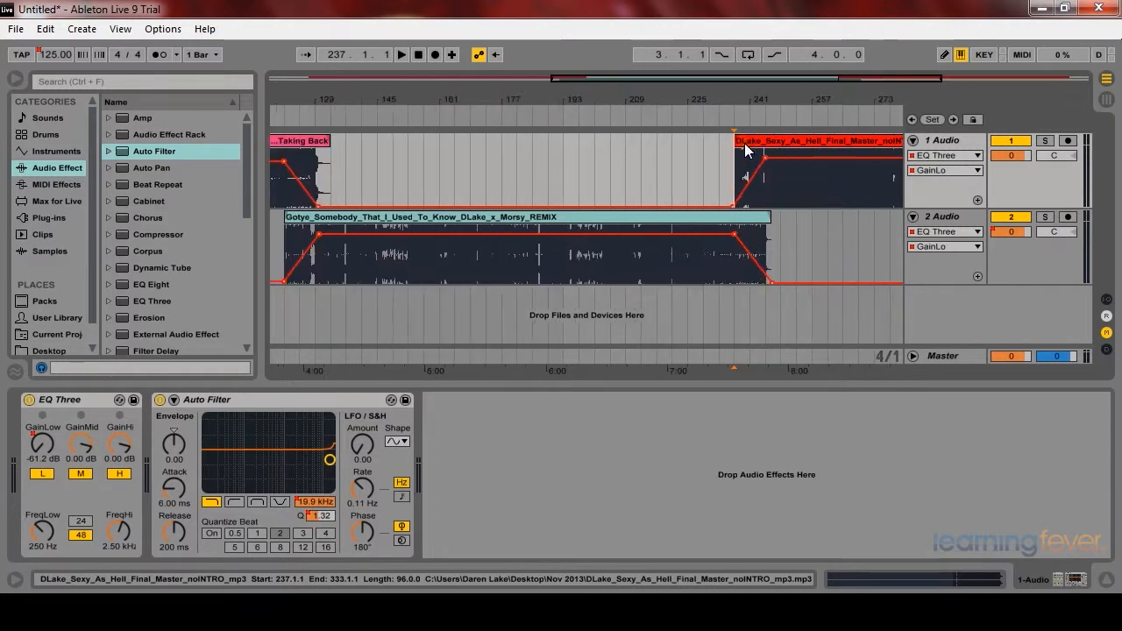
click(688, 159)
key(minus)
key(minus)
click(699, 161)
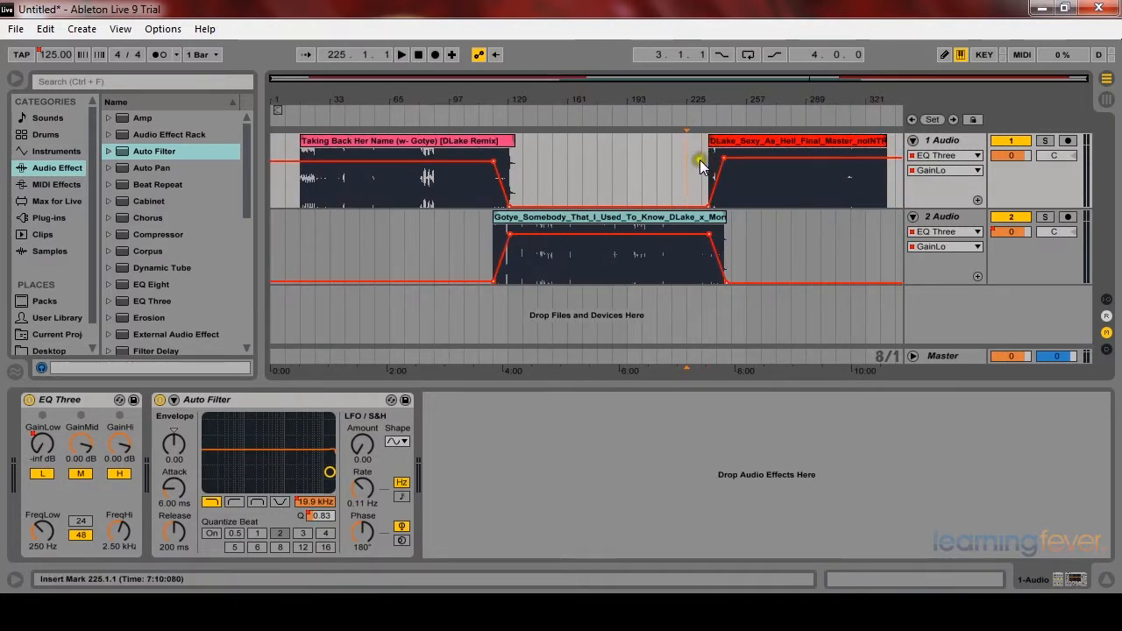
key(plus)
key(plus)
key(plus)
click(726, 169)
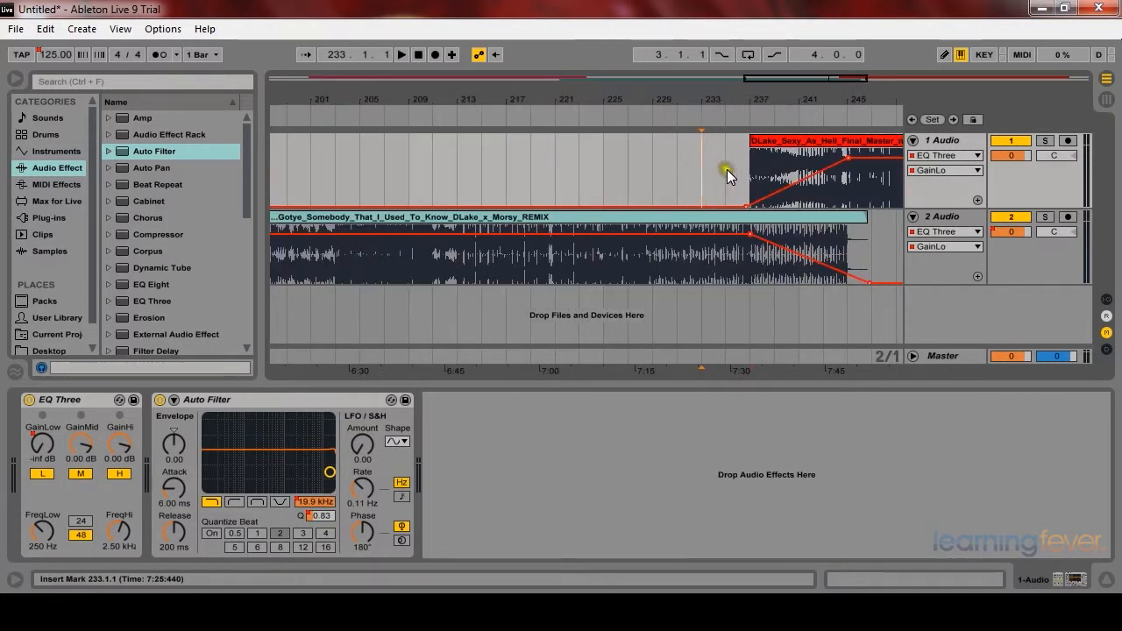
Step: Play back the transition into the third song, then zoom out to view the entire arrangement
key(space)
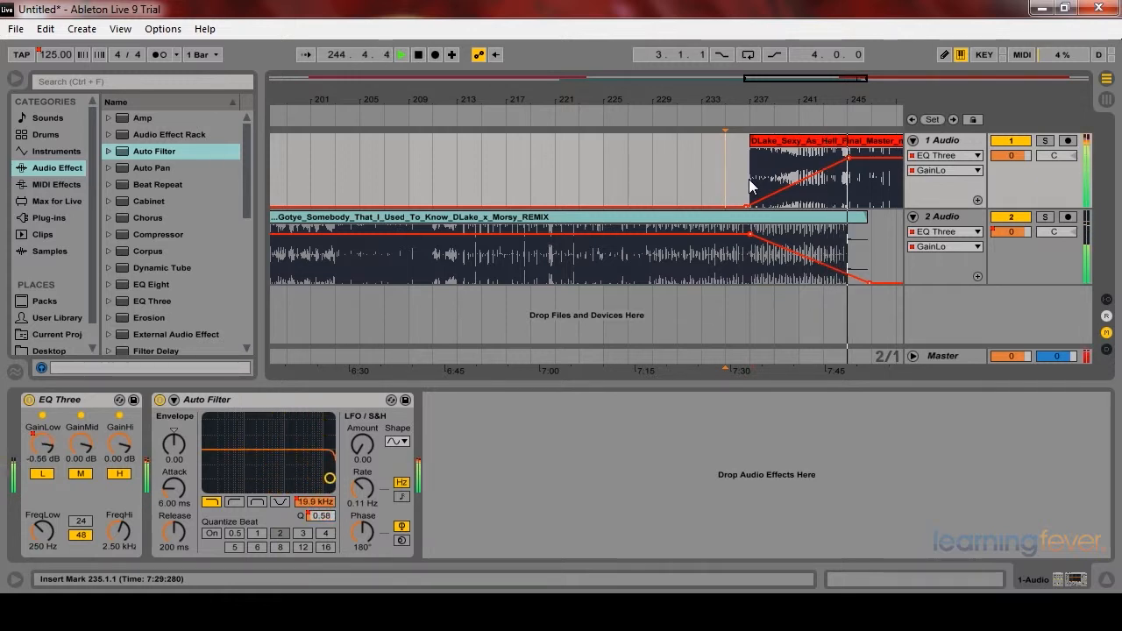
key(space)
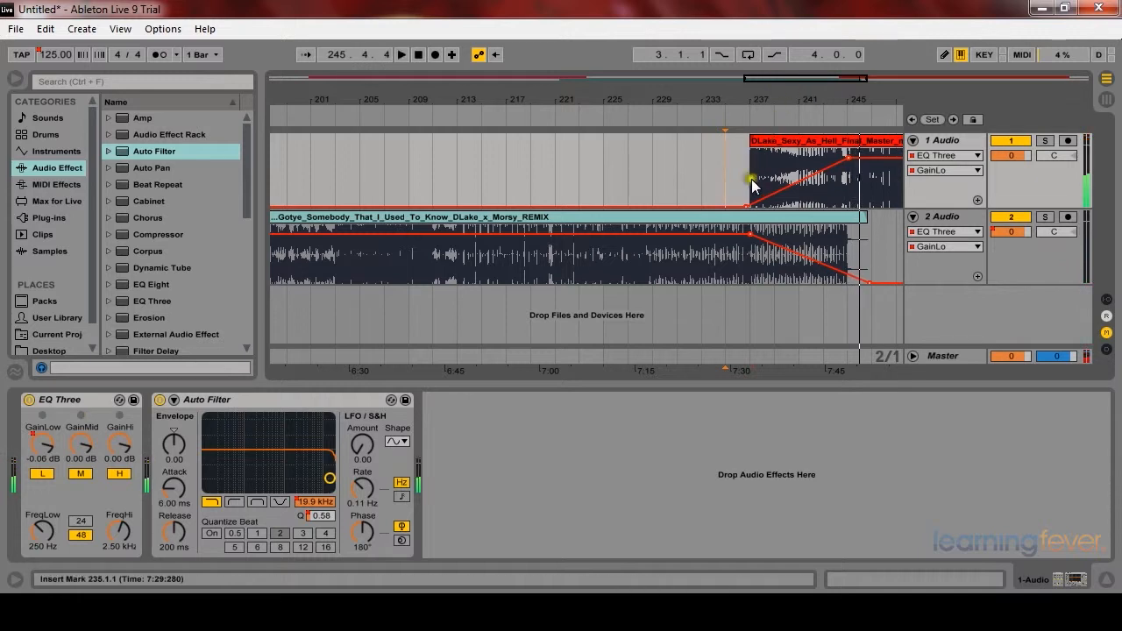
key(minus)
key(minus)
key(minus)
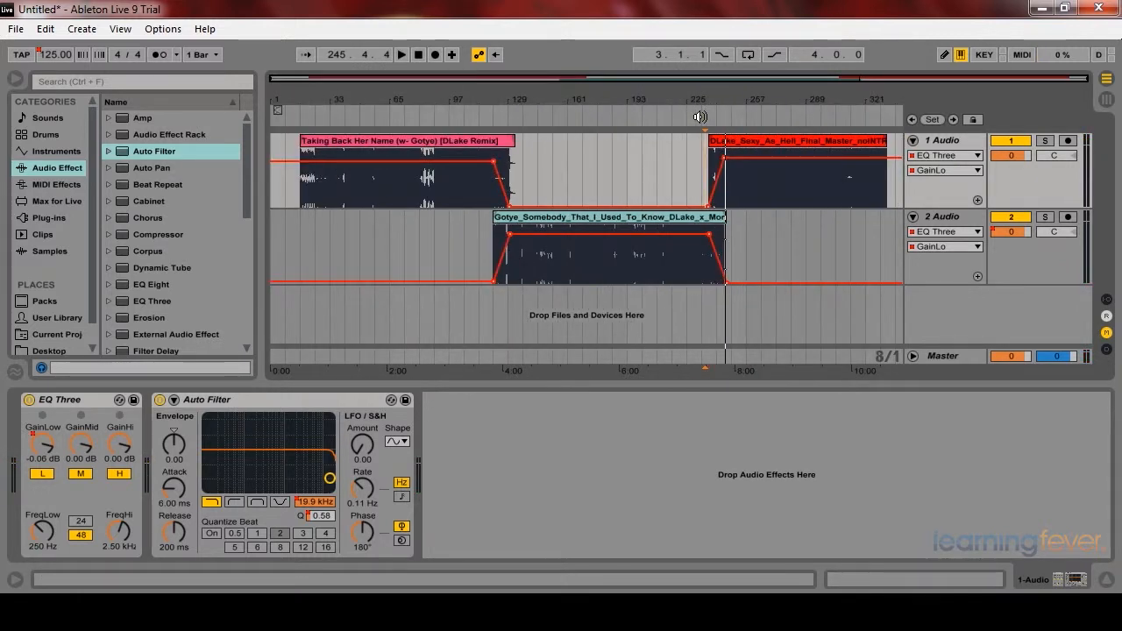